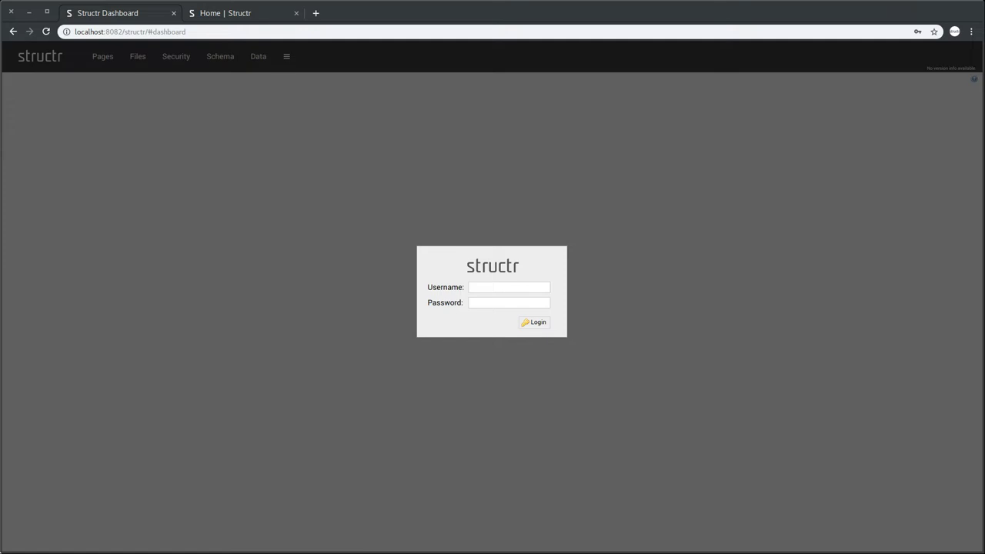
Log in to Structr with the administrator username and password to reach the Dashboard.
{"action": "left_click", "coordinate": [498, 276]}
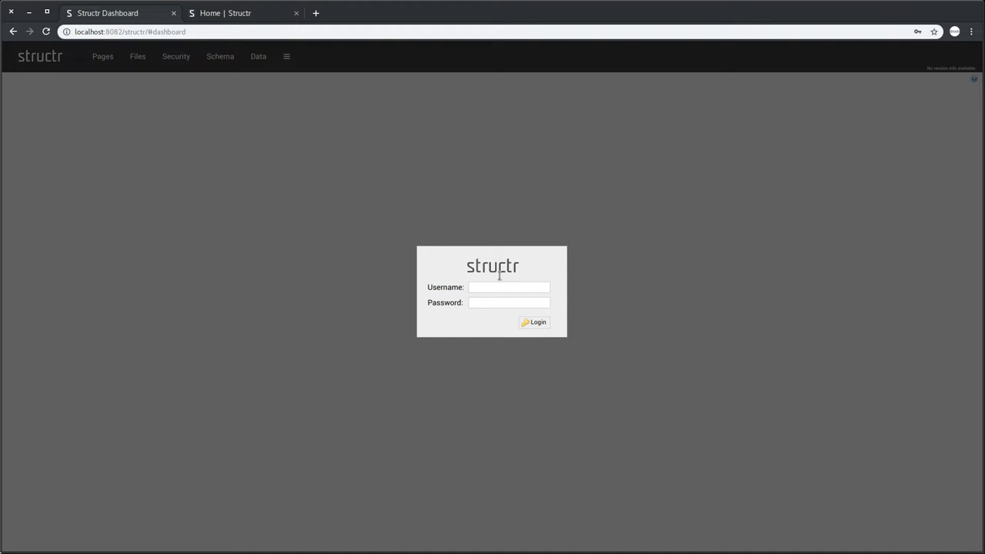
{"action": "type", "text": "adminadmin"}
{"action": "key", "text": "Return"}
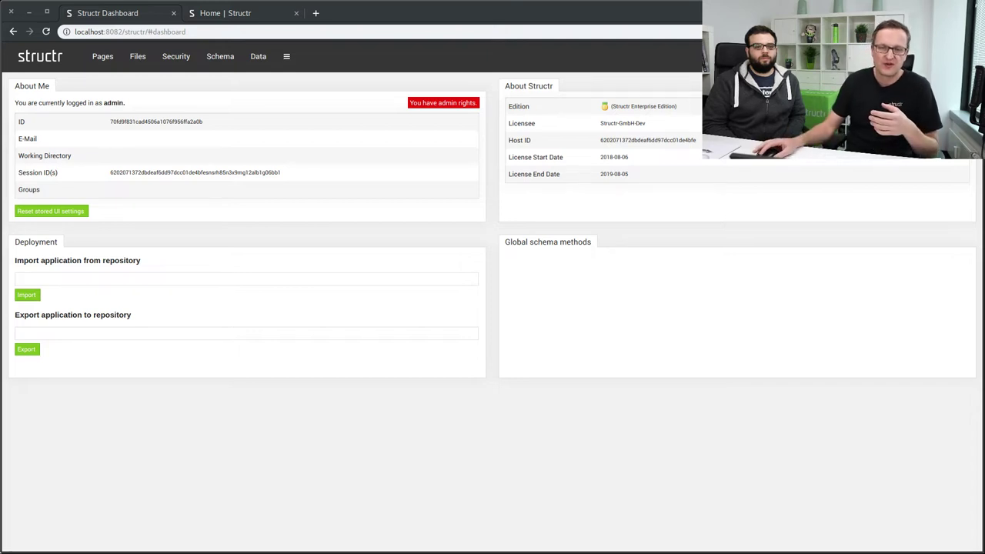
Go from the Dashboard to the Pages editor.
{"action": "left_click", "coordinate": [103, 59]}
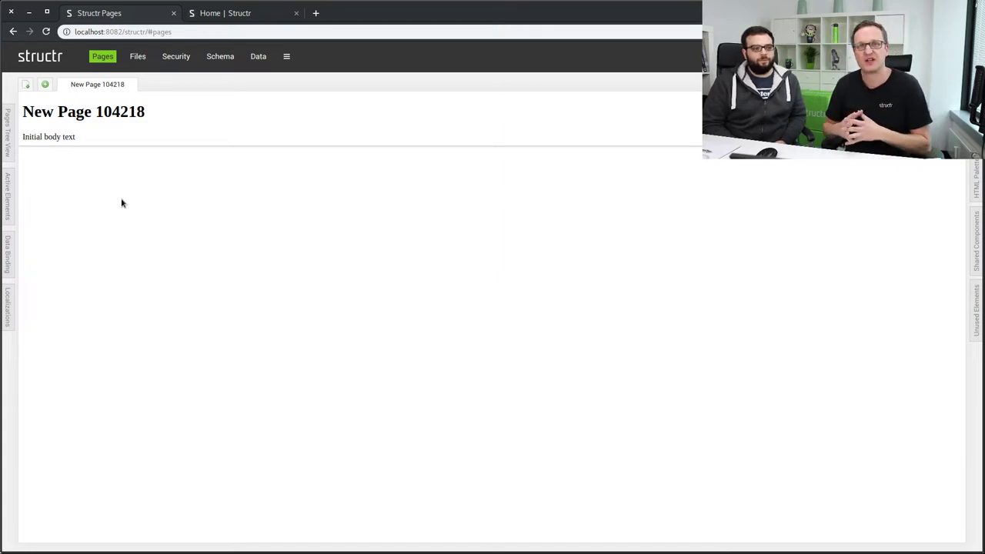
Show New Page 104218's element tree on the left and the Widgets list on the right.
{"action": "left_click", "coordinate": [8, 140]}
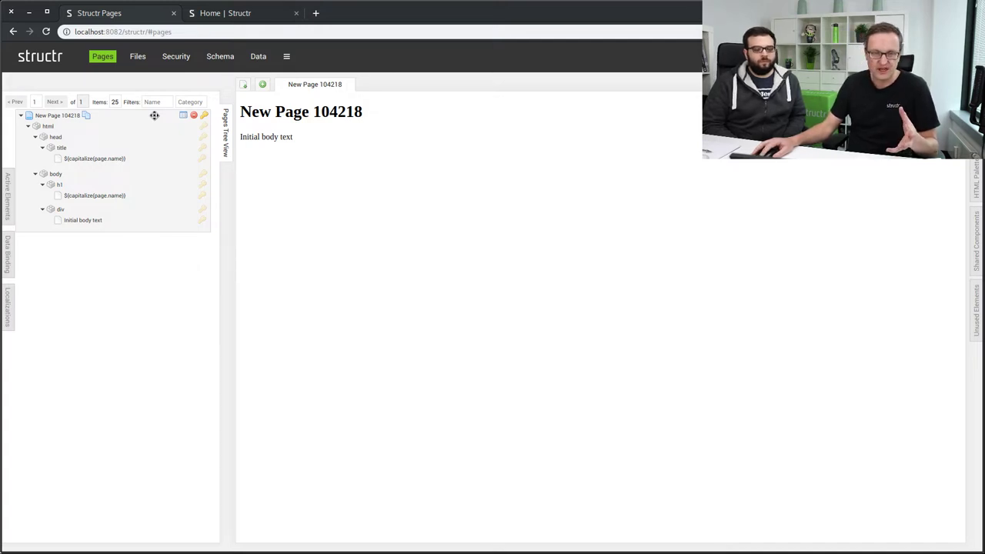
{"action": "left_click", "coordinate": [224, 158]}
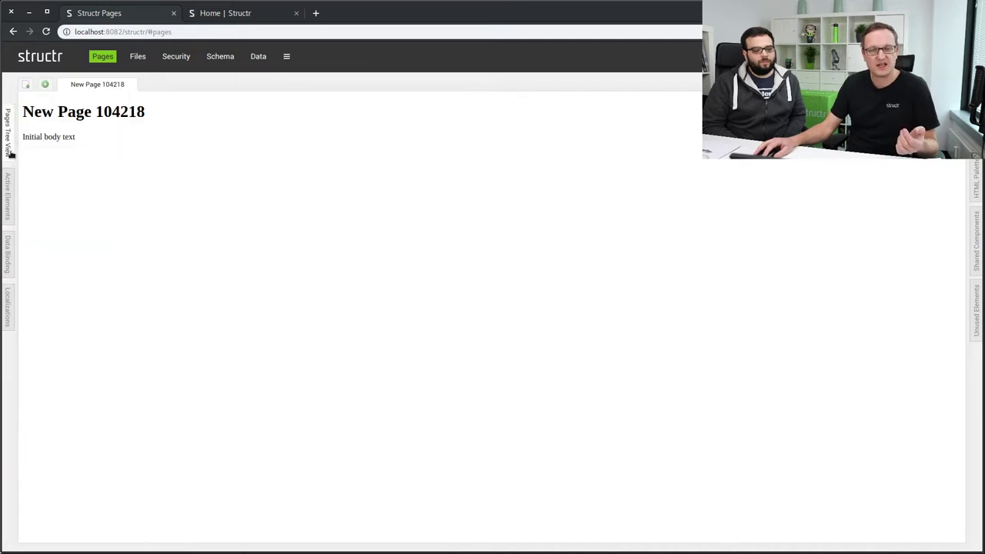
{"action": "left_click", "coordinate": [10, 154]}
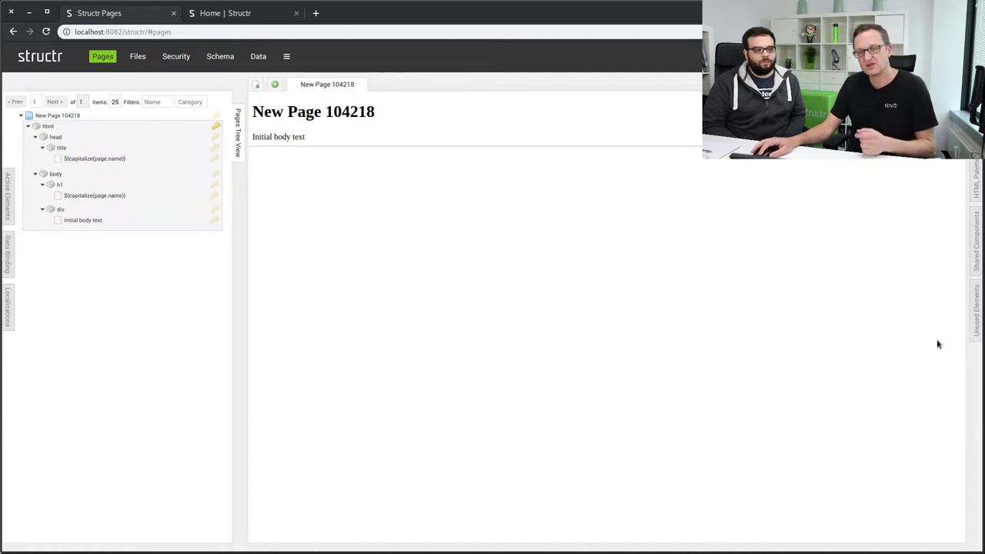
{"action": "left_click", "coordinate": [974, 181]}
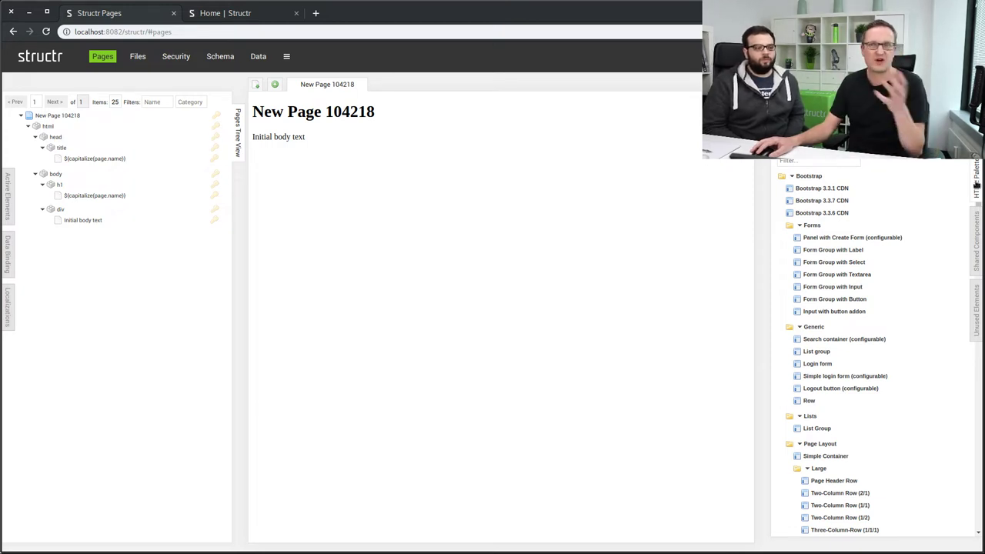
Drag a div from the HTML palette into the body, below the 'Initial body text' div.
{"action": "left_click", "coordinate": [977, 187]}
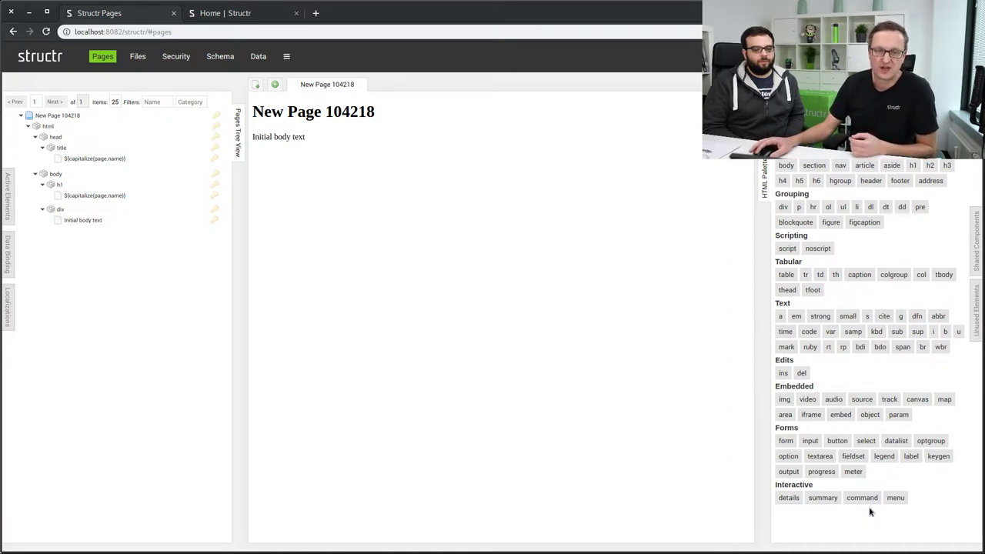
{"action": "left_click_drag", "start_coordinate": [782, 206], "coordinate": [92, 176]}
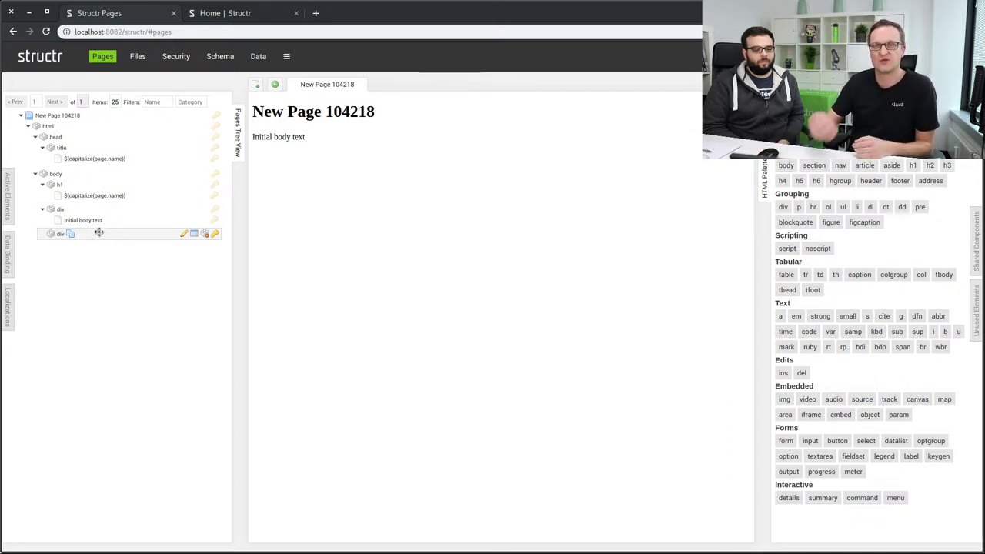
{"action": "left_click_drag", "start_coordinate": [99, 232], "coordinate": [110, 173]}
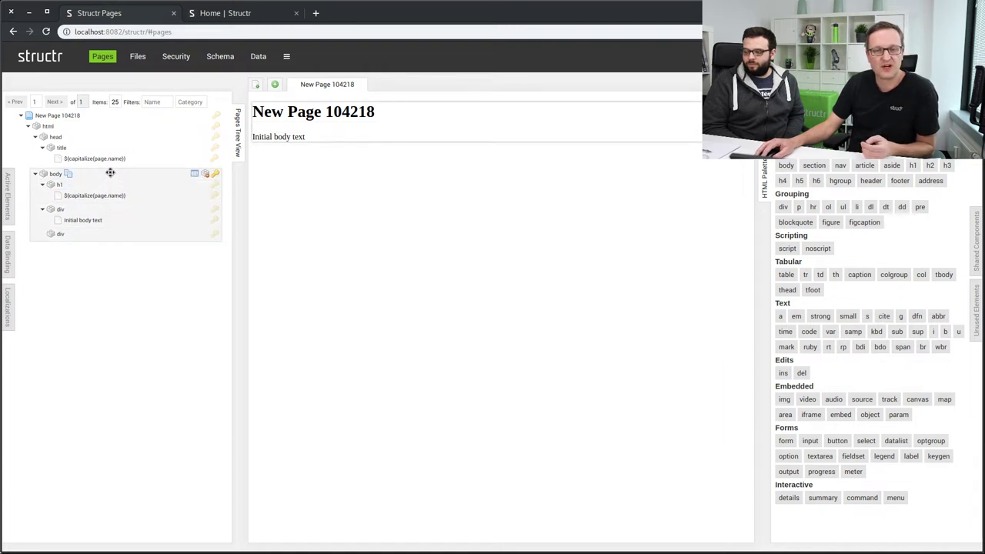
Insert a p paragraph element at the end of the page body.
{"action": "right_click", "coordinate": [110, 173]}
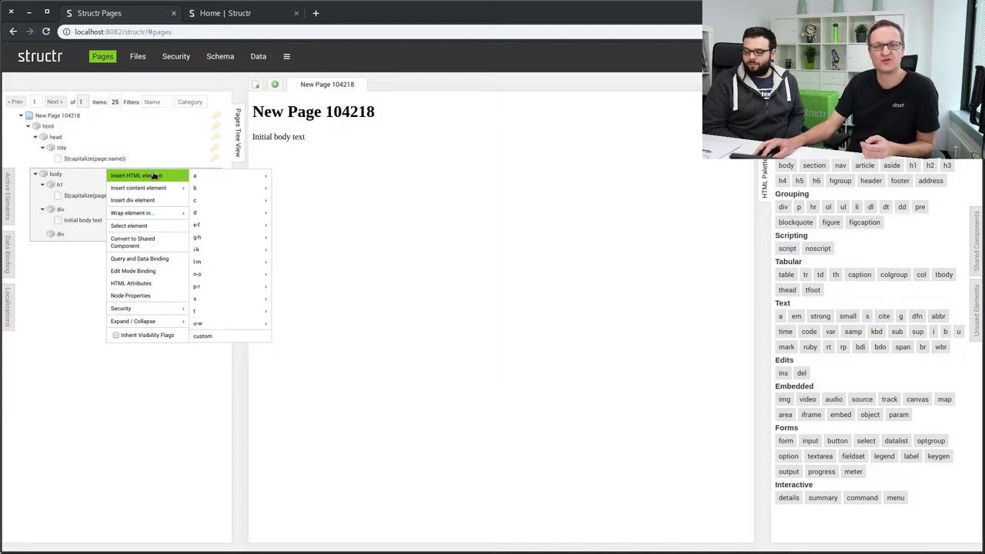
{"action": "mouse_move", "coordinate": [202, 177]}
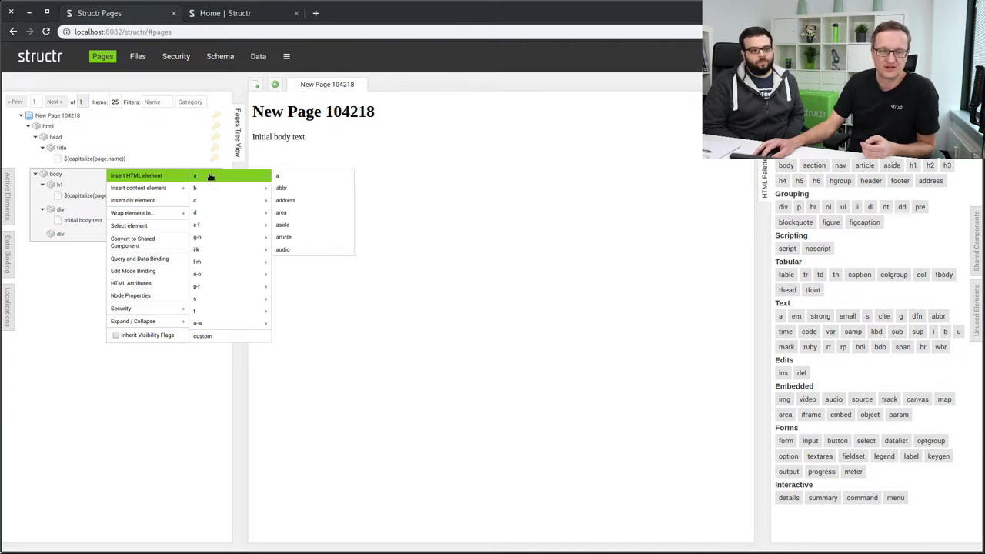
{"action": "mouse_move", "coordinate": [213, 211]}
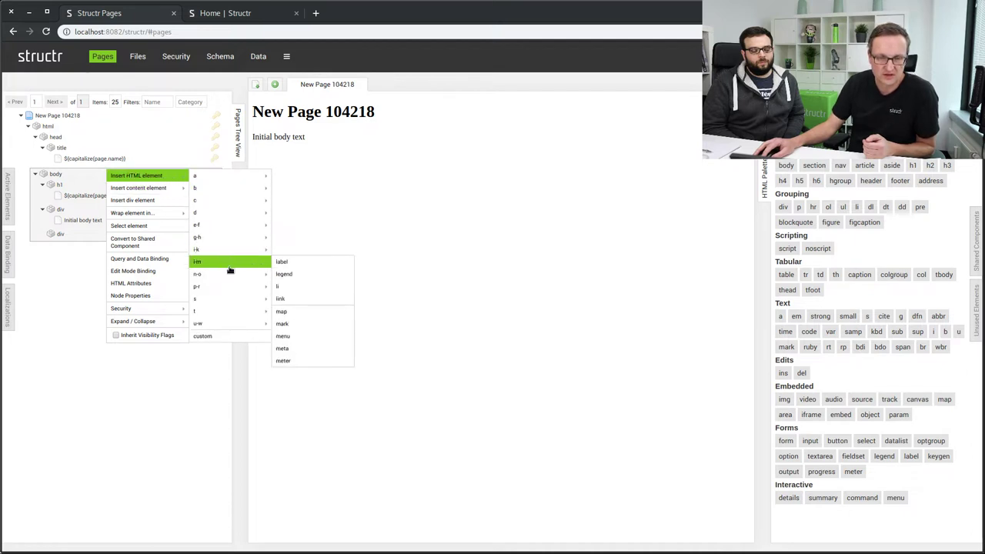
{"action": "mouse_move", "coordinate": [226, 286]}
{"action": "left_click", "coordinate": [286, 287]}
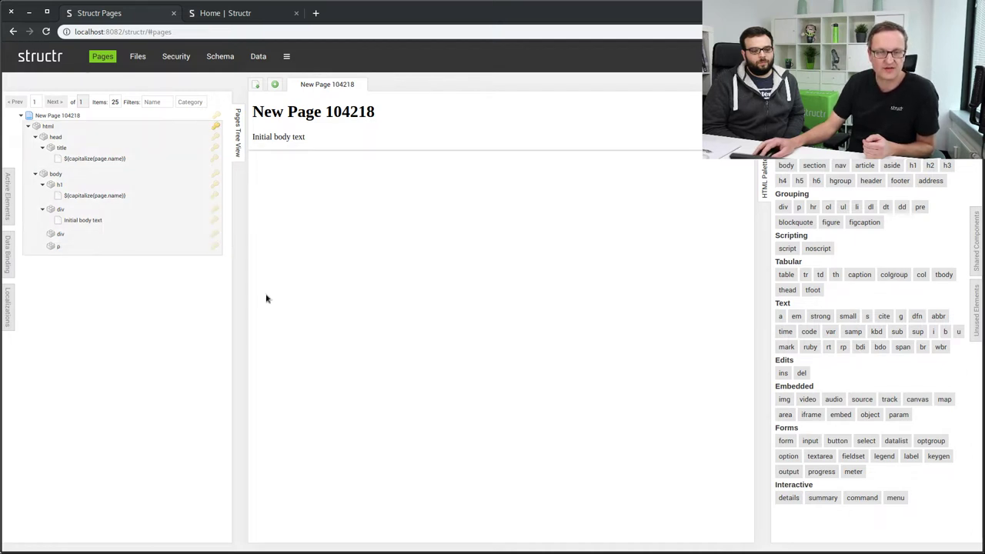
Add a #text content node inside the new p paragraph.
{"action": "right_click", "coordinate": [106, 245]}
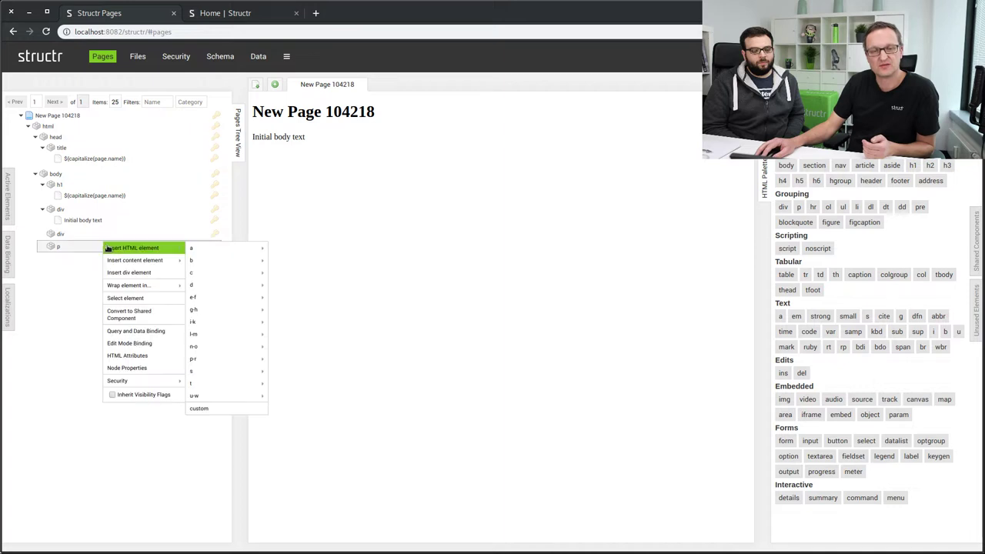
{"action": "mouse_move", "coordinate": [148, 260]}
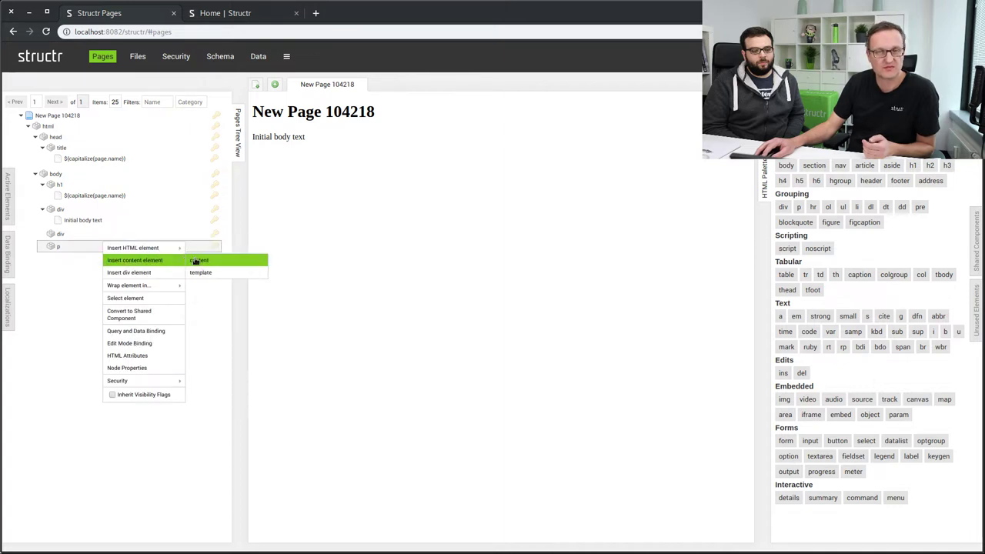
{"action": "left_click", "coordinate": [195, 260]}
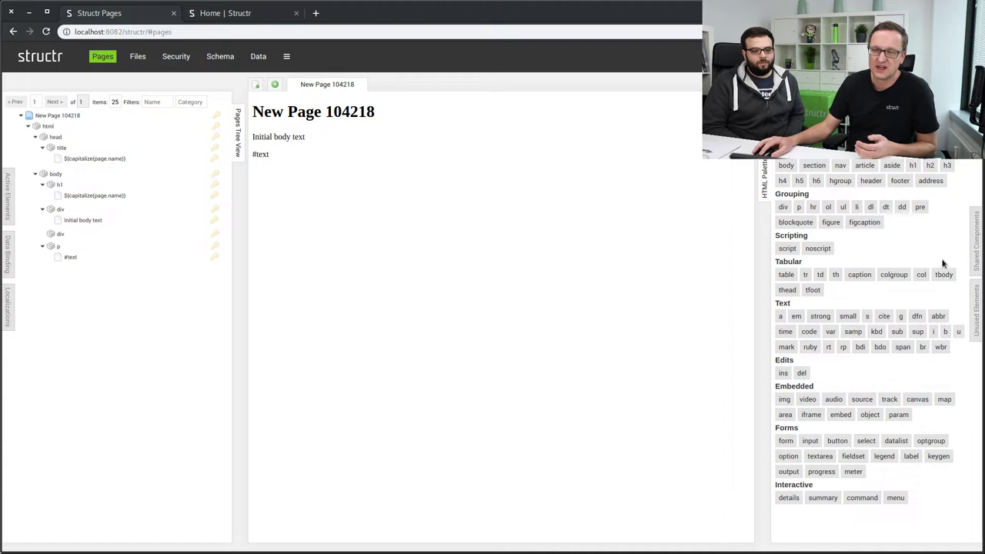
{"action": "left_click", "coordinate": [974, 260]}
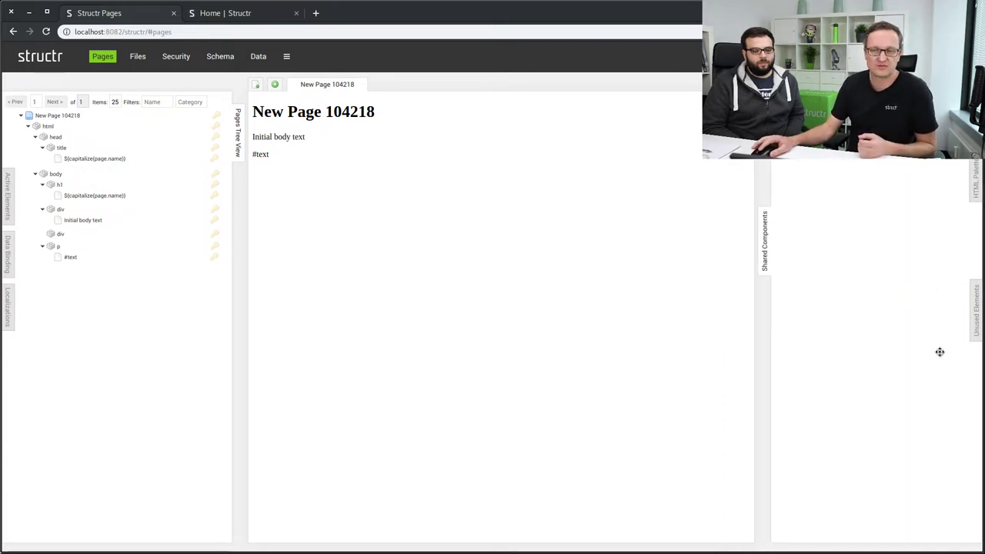
Make the p paragraph a shared component, delete the empty div, and review unused elements.
{"action": "left_click_drag", "start_coordinate": [80, 246], "coordinate": [853, 227]}
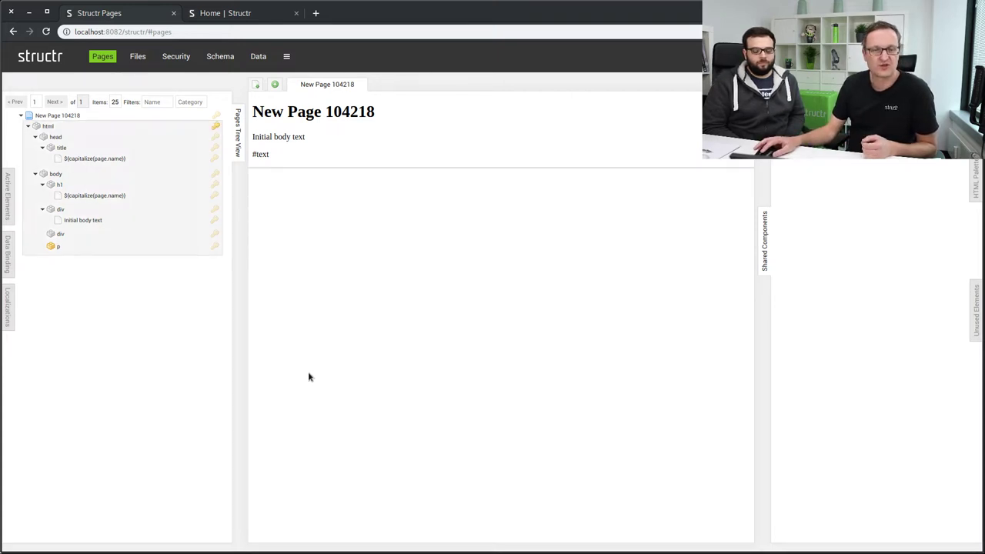
{"action": "mouse_move", "coordinate": [185, 233]}
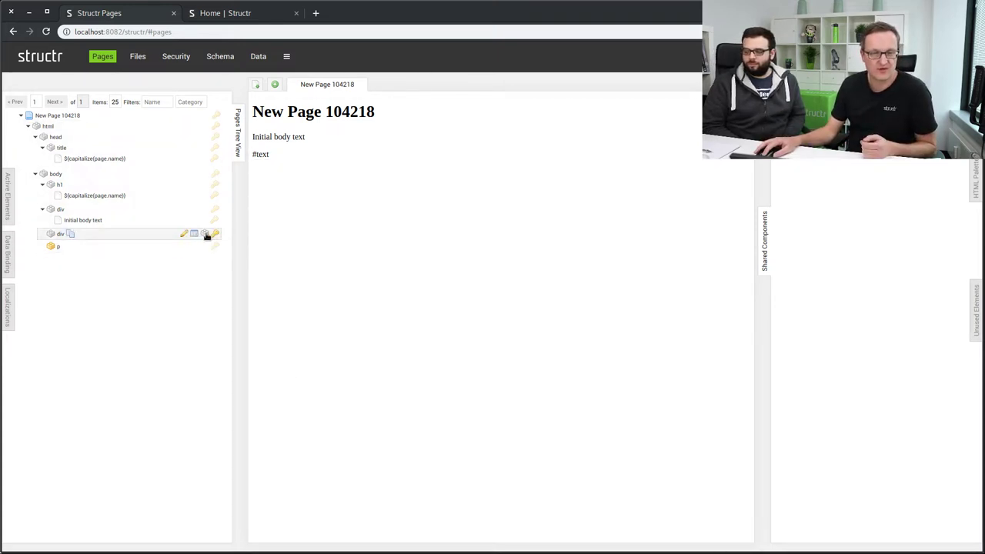
{"action": "left_click", "coordinate": [206, 235]}
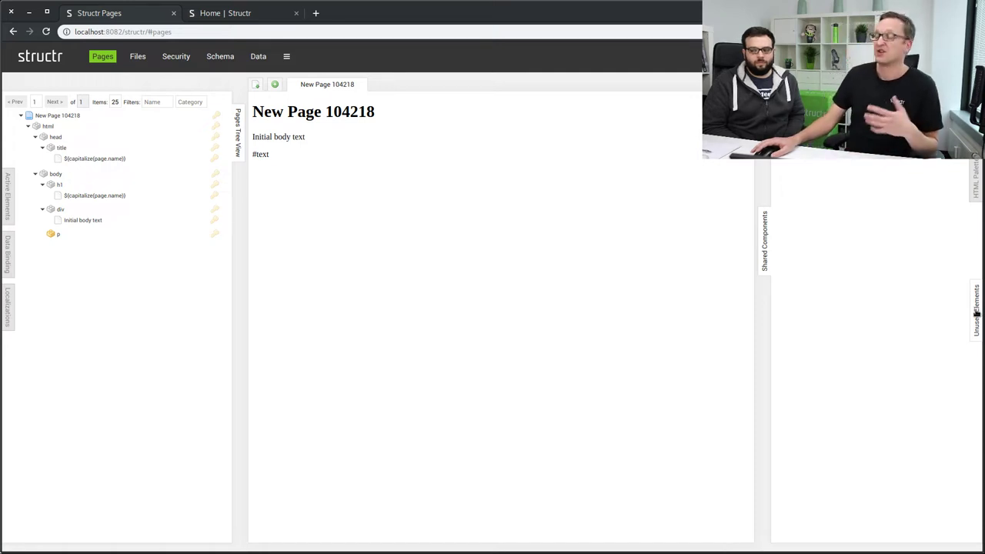
{"action": "left_click", "coordinate": [977, 313]}
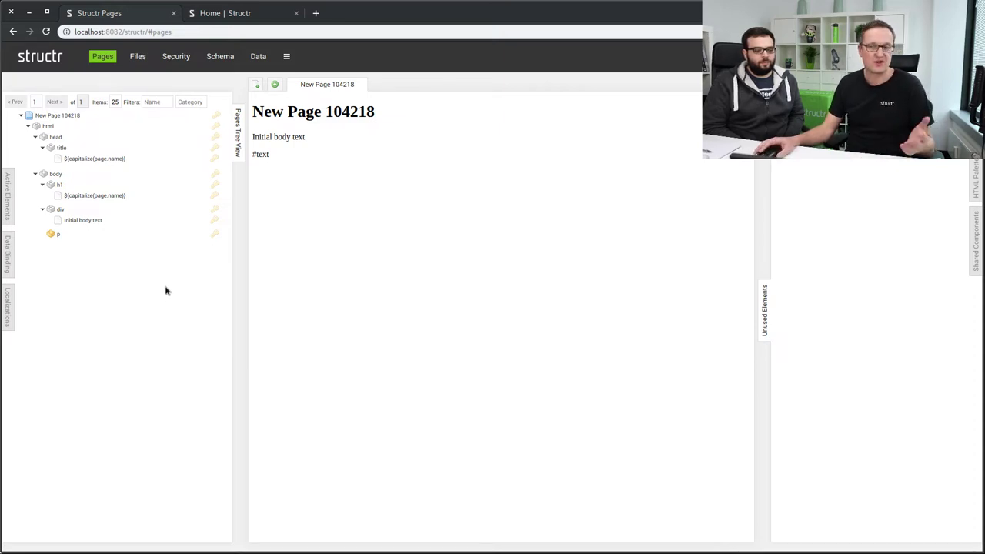
{"action": "left_click", "coordinate": [765, 321]}
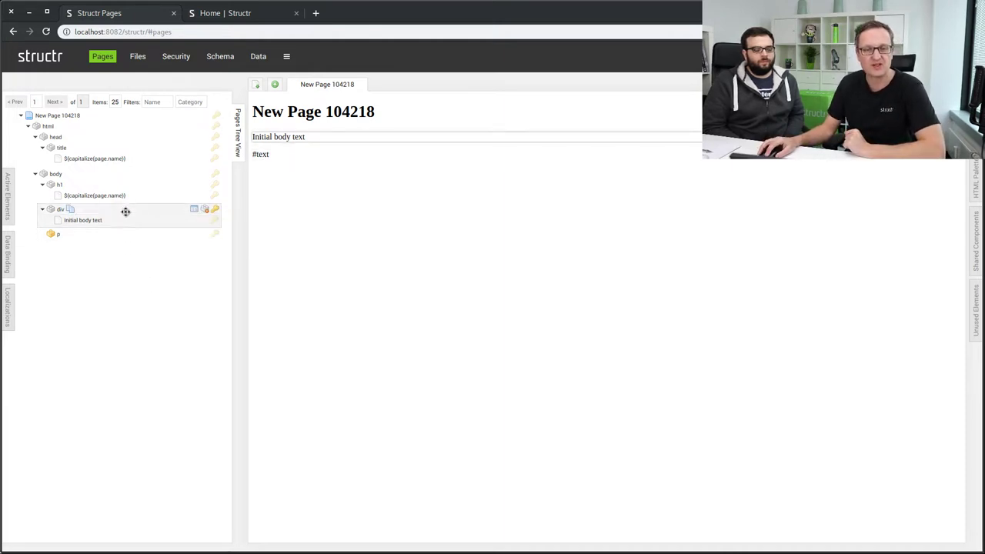
{"action": "left_click_drag", "start_coordinate": [107, 208], "coordinate": [140, 183]}
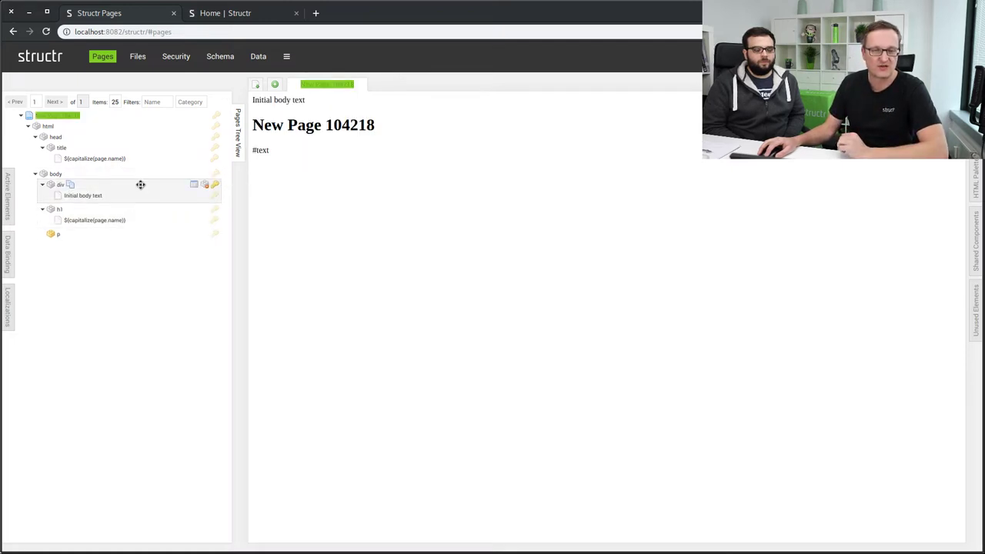
{"action": "left_click_drag", "start_coordinate": [112, 208], "coordinate": [140, 179]}
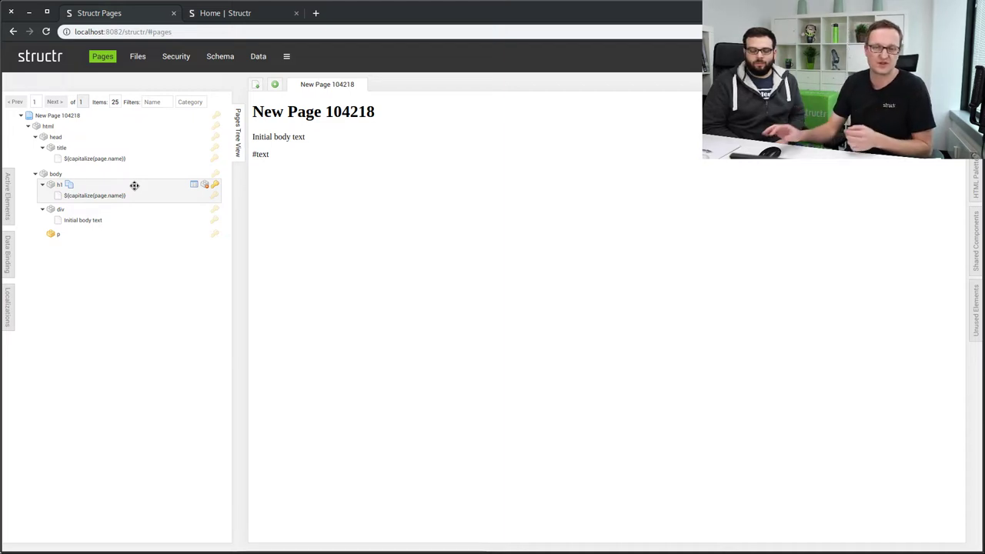
{"action": "left_click", "coordinate": [275, 87]}
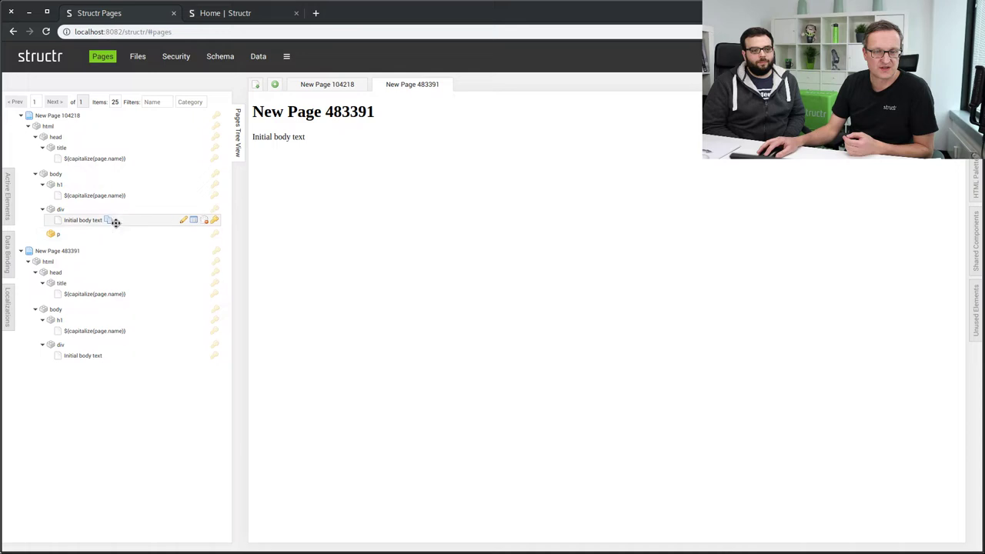
Copy the first page's 'Initial body text' div into New Page 483391 and clone it.
{"action": "left_click_drag", "start_coordinate": [98, 209], "coordinate": [145, 339]}
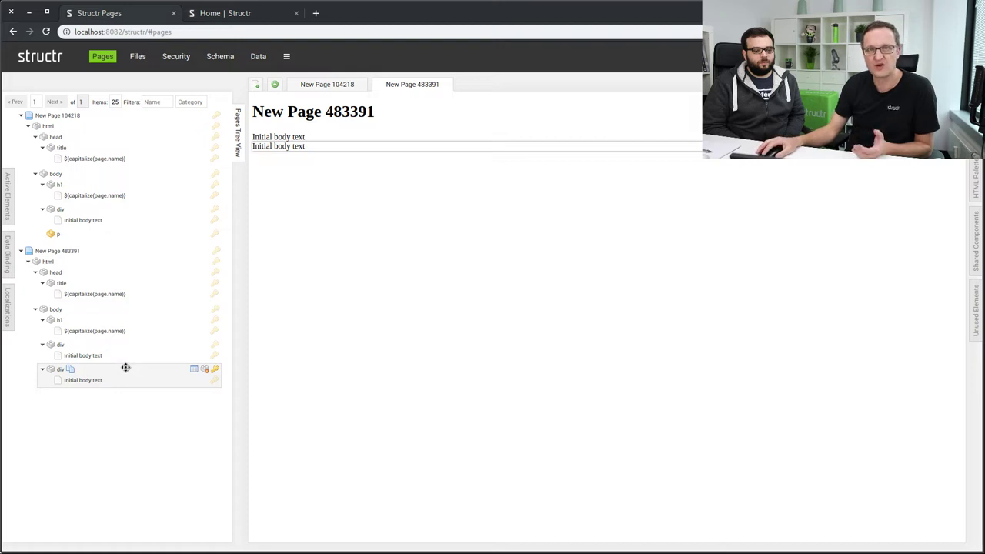
{"action": "left_click", "coordinate": [70, 370]}
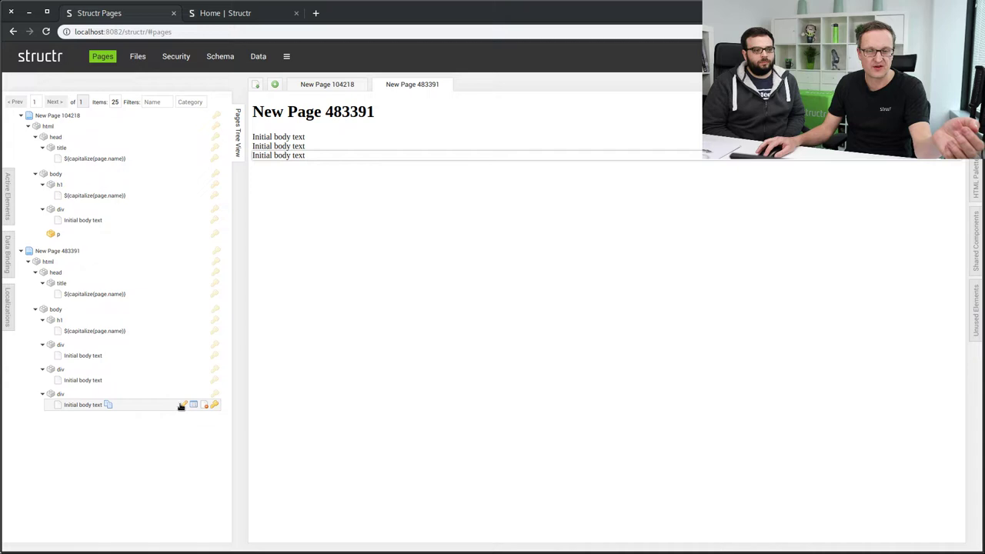
Replace the third div's text in New Page 483391 with 'Hello World' and save.
{"action": "left_click", "coordinate": [183, 404]}
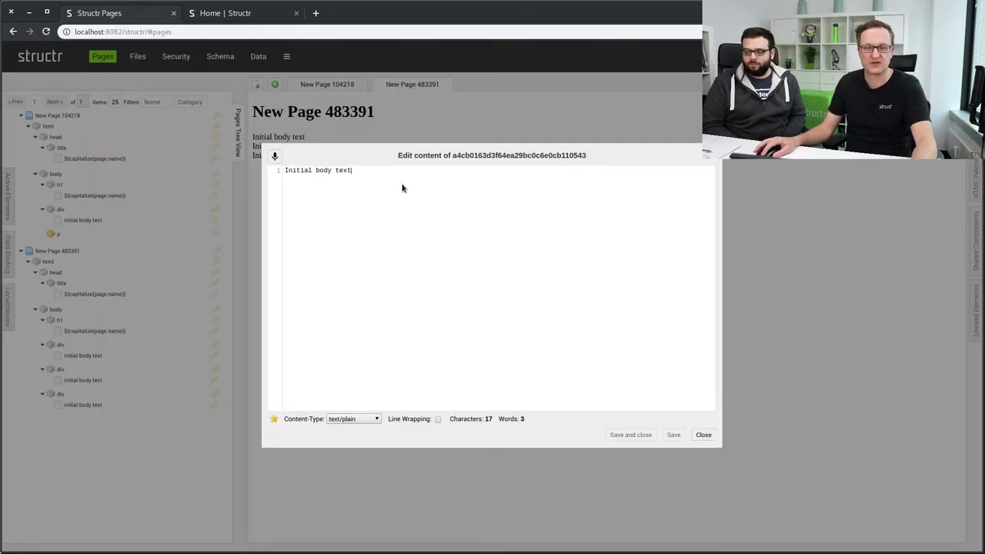
{"action": "key", "text": "ctrl+a"}
{"action": "type", "text": "Hello World"}
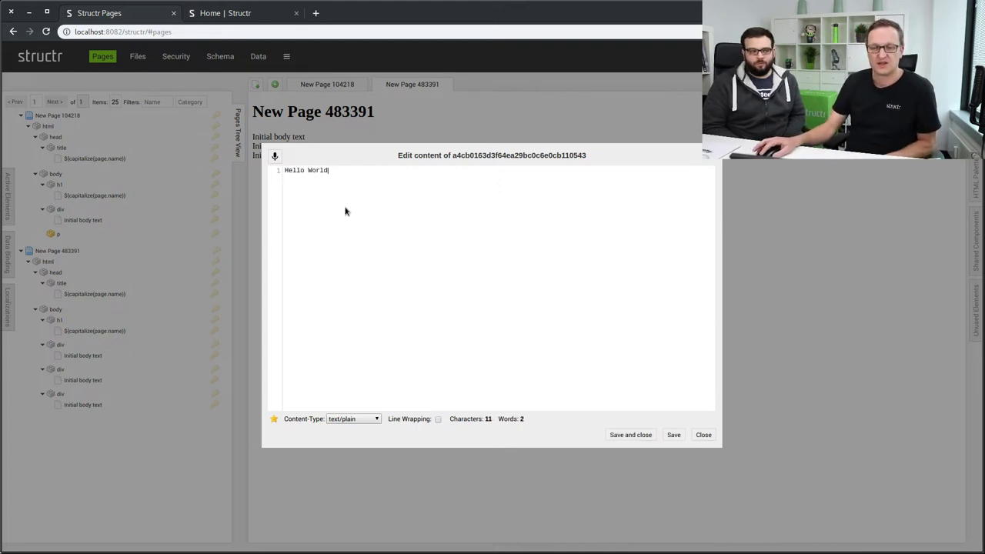
{"action": "left_click", "coordinate": [673, 435]}
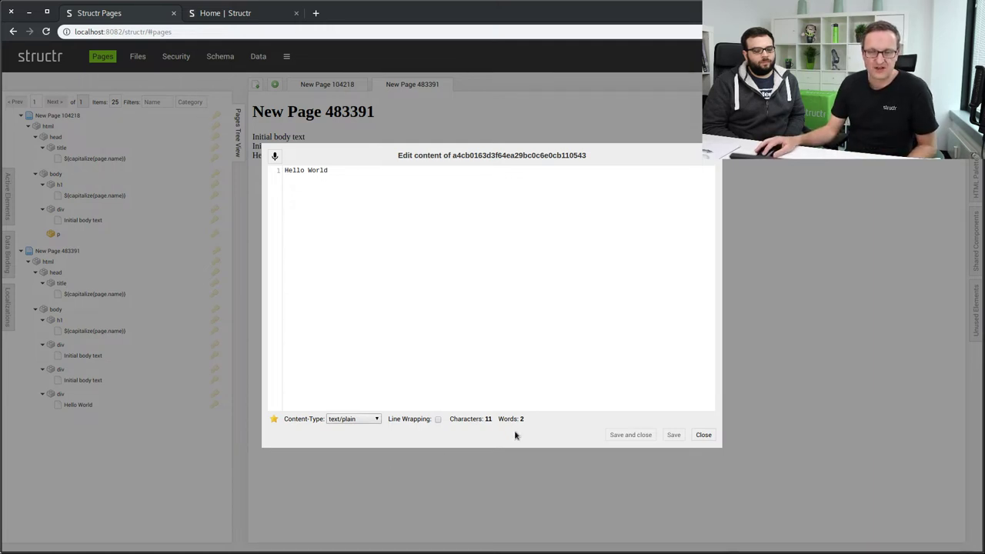
{"action": "left_click", "coordinate": [703, 435]}
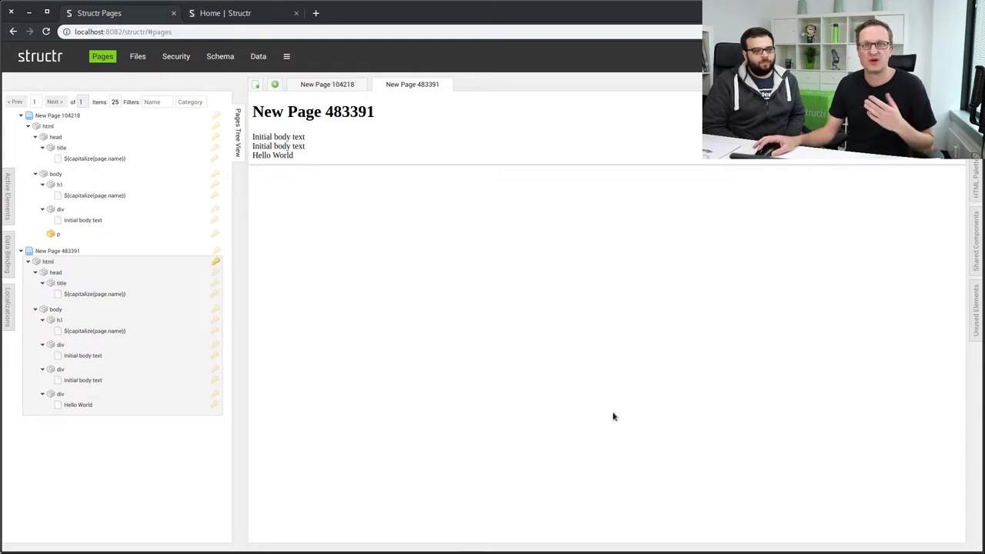
Edit the second div's text inline in the preview to read 'Hello World2'.
{"action": "left_click", "coordinate": [288, 146]}
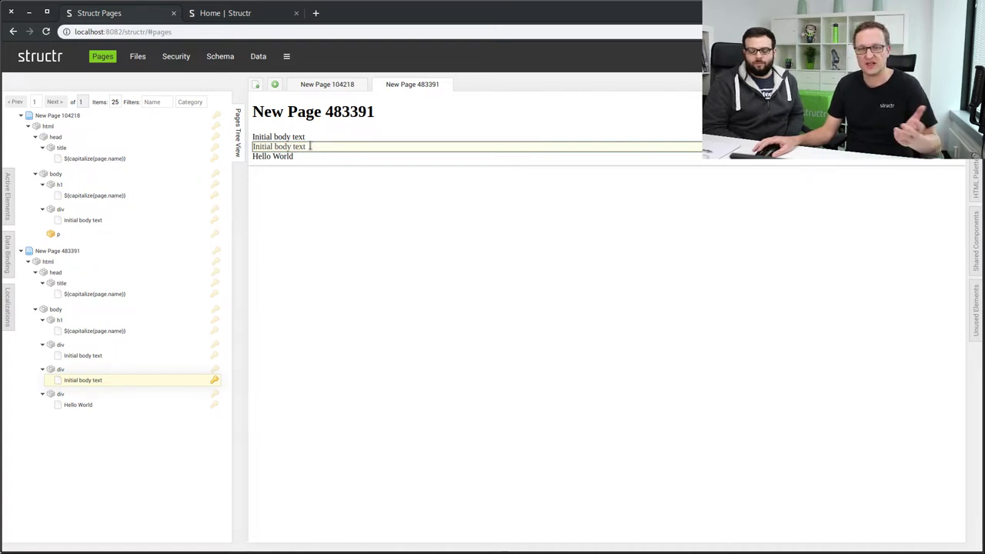
{"action": "key", "text": "BackSpace"}
{"action": "key", "text": "BackSpace"}
{"action": "key", "text": "BackSpace"}
{"action": "key", "text": "BackSpace"}
{"action": "key", "text": "BackSpace"}
{"action": "key", "text": "BackSpace"}
{"action": "key", "text": "BackSpace"}
{"action": "key", "text": "BackSpace"}
{"action": "key", "text": "BackSpace"}
{"action": "key", "text": "BackSpace"}
{"action": "key", "text": "BackSpace"}
{"action": "type", "text": "Hello World2"}
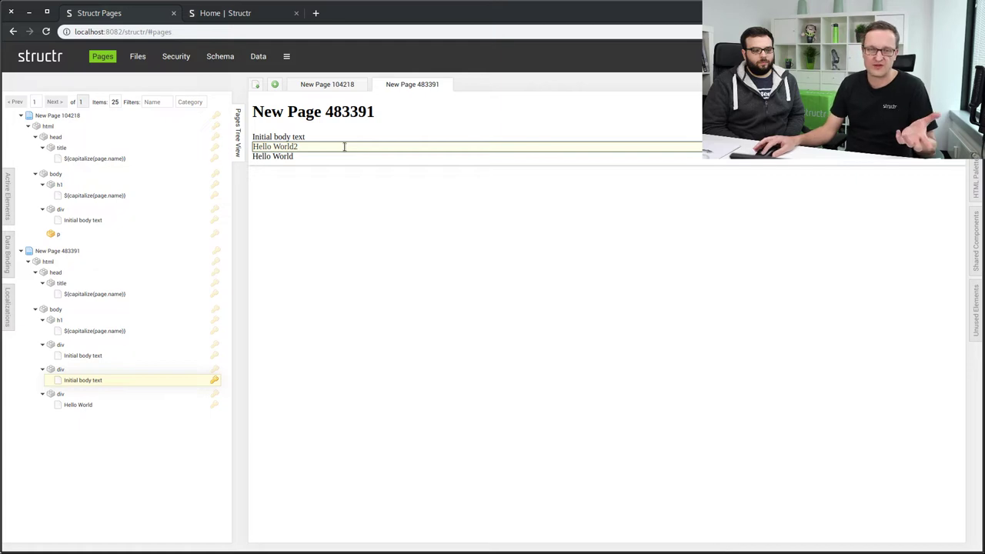
{"action": "left_click", "coordinate": [352, 211]}
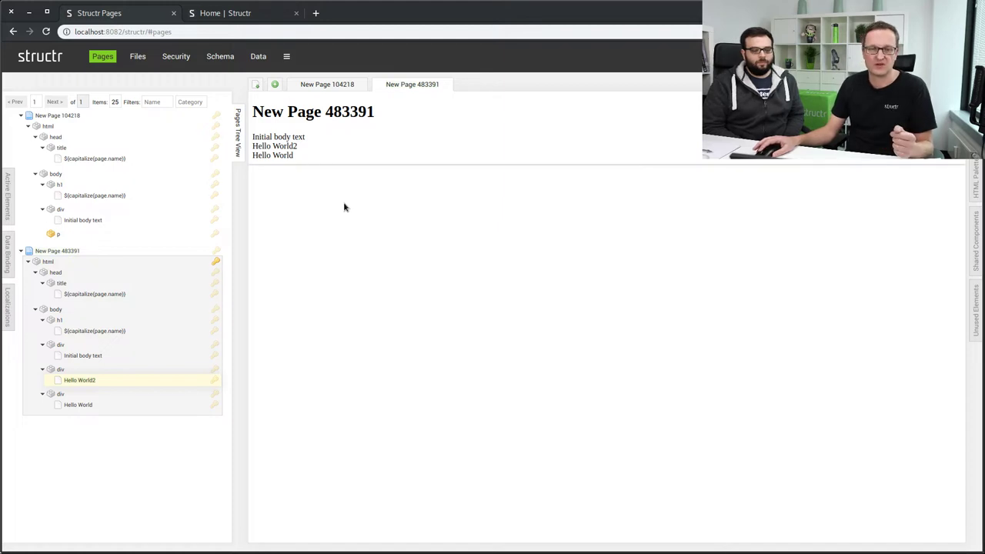
{"action": "mouse_move", "coordinate": [402, 88]}
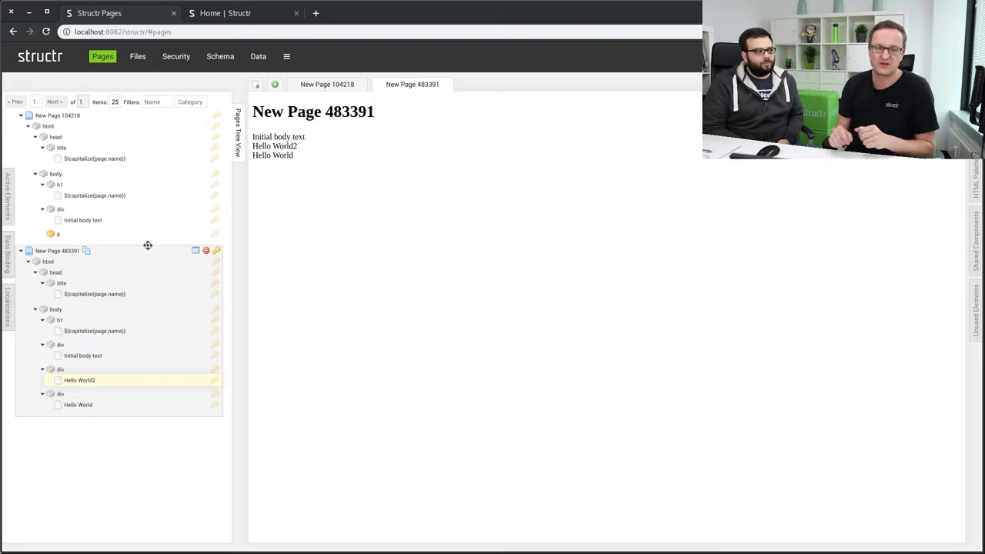
{"action": "left_click", "coordinate": [195, 253]}
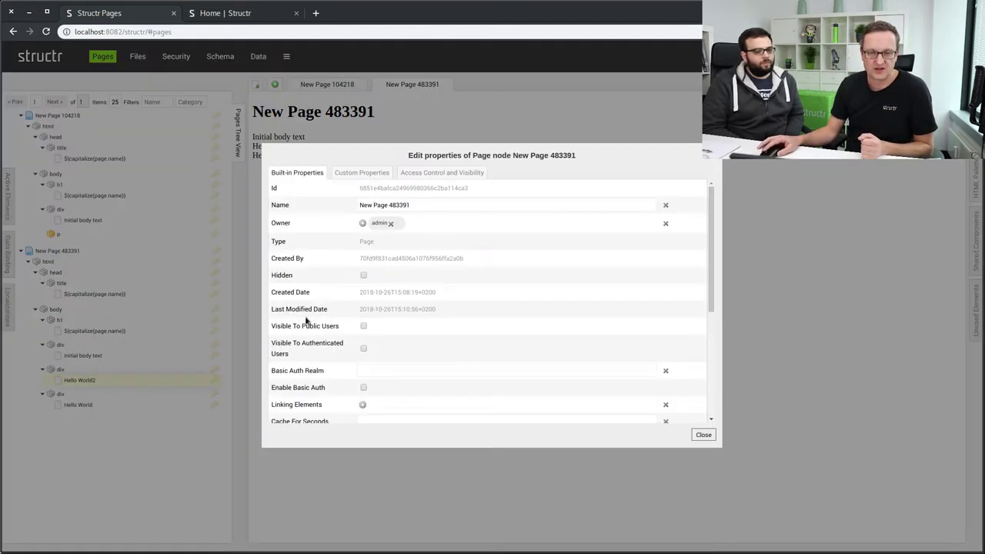
{"action": "scroll", "coordinate": [323, 346], "scroll_direction": "down", "scroll_amount": 5}
{"action": "scroll", "coordinate": [330, 370], "scroll_direction": "down", "scroll_amount": 2}
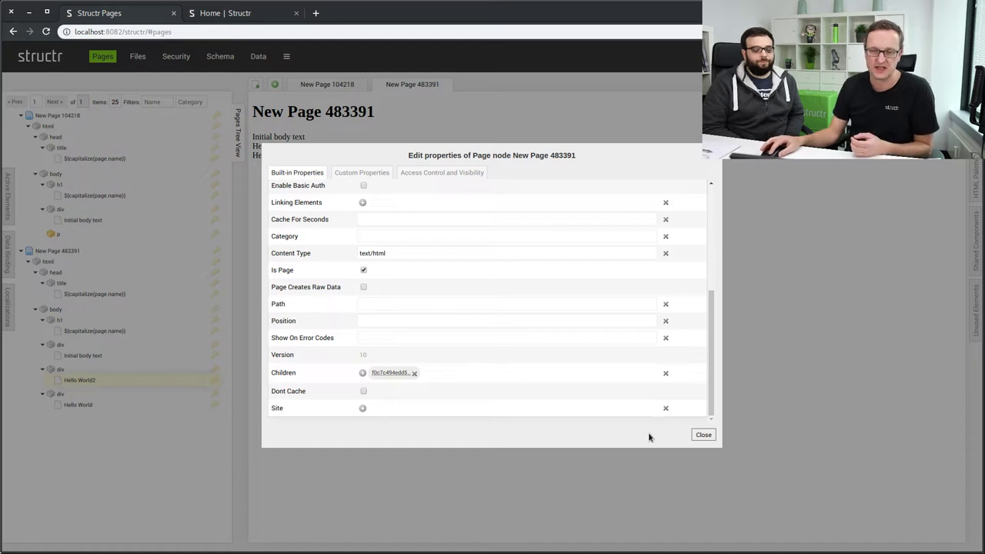
{"action": "left_click", "coordinate": [704, 436]}
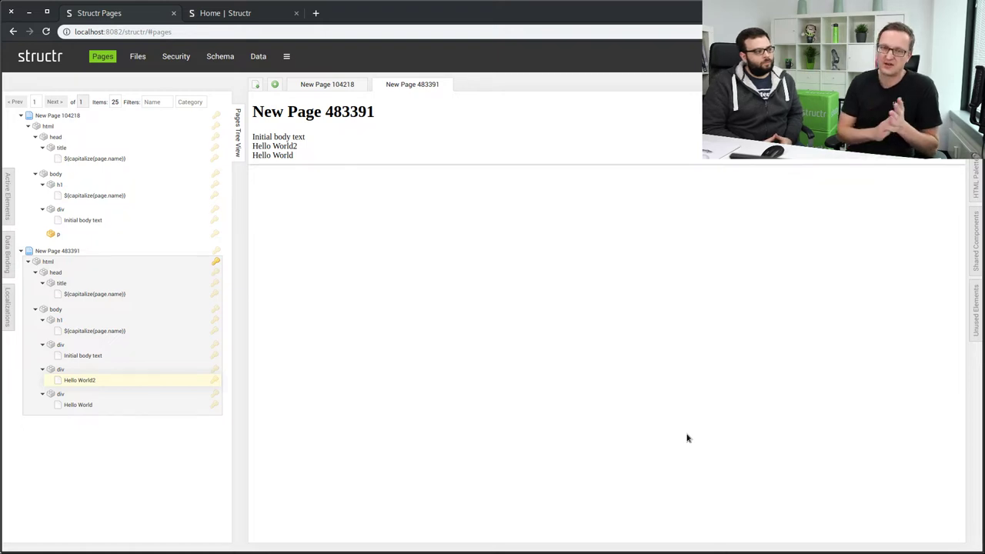
{"action": "left_click", "coordinate": [218, 60]}
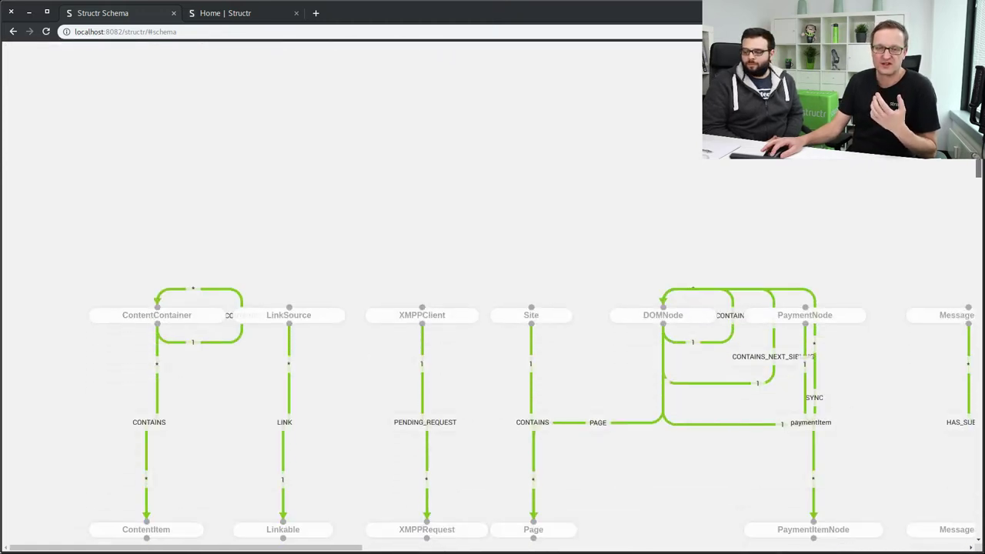
{"action": "mouse_move", "coordinate": [975, 161]}
{"action": "left_mouse_down"}
{"action": "mouse_move", "coordinate": [976, 498]}
{"action": "mouse_move", "coordinate": [975, 163]}
{"action": "left_mouse_up"}
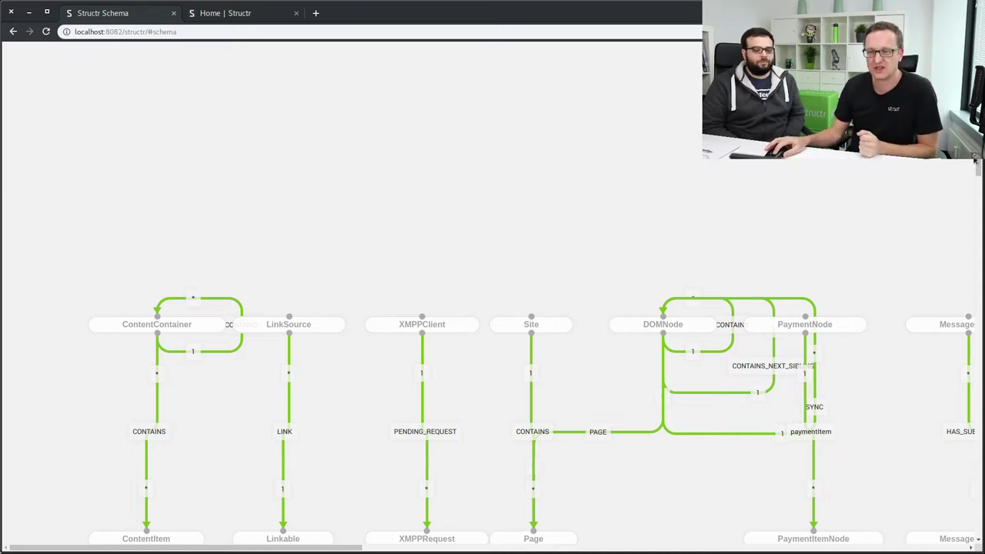
{"action": "key", "text": "F5"}
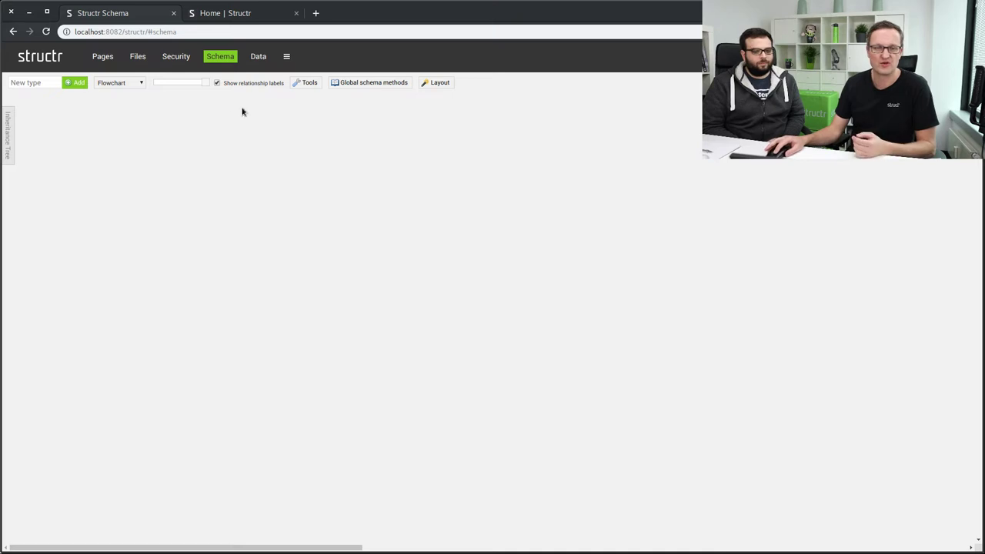
Start naming a new type in the Schema editor's 'New type' field.
{"action": "left_click", "coordinate": [61, 83]}
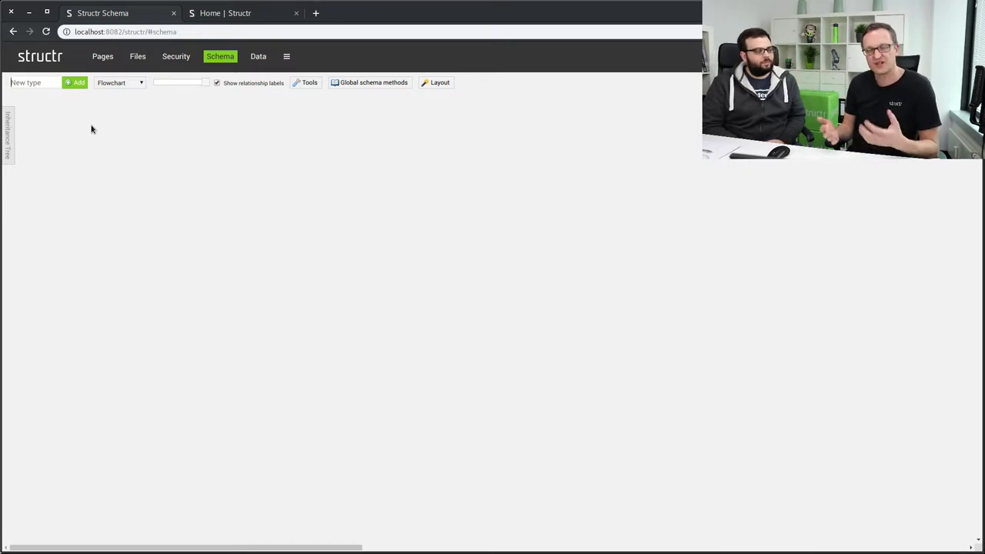
Create a schema type named 'Project' from the New type field.
{"action": "type", "text": "P"}
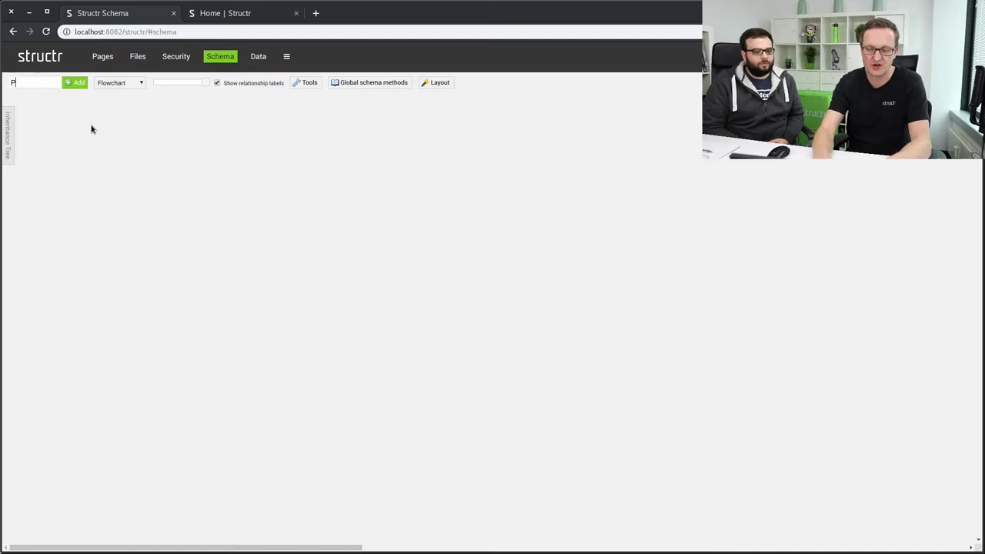
{"action": "type", "text": "roject"}
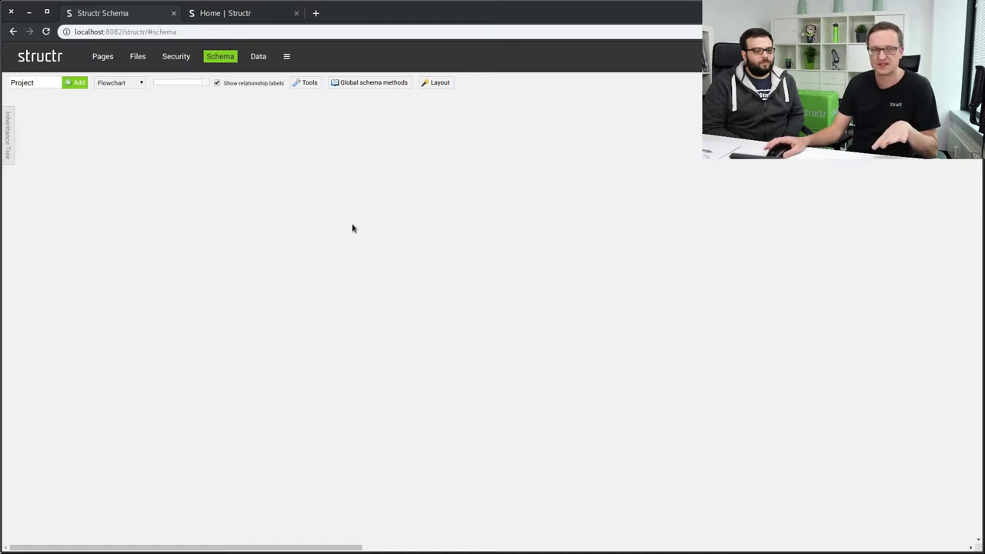
{"action": "key", "text": "Return"}
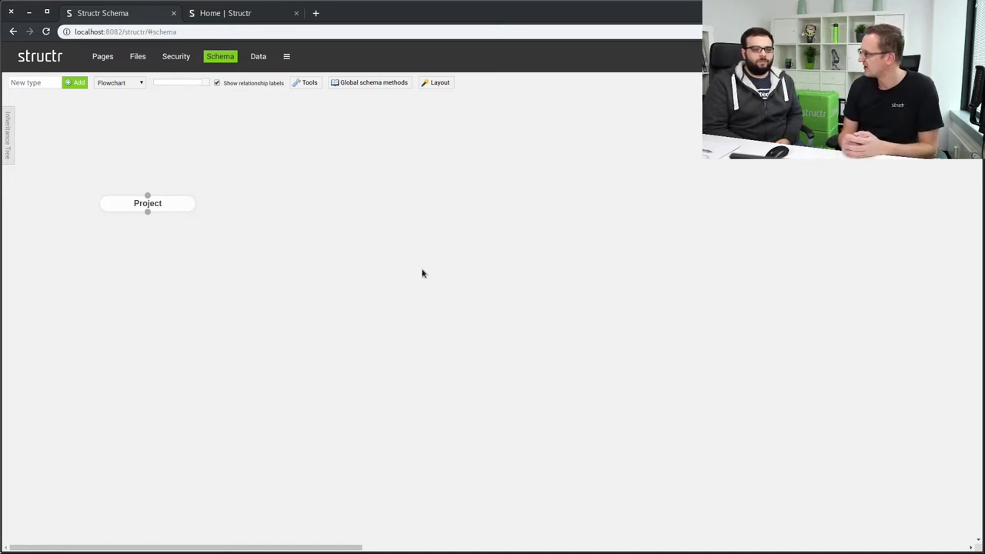
Create a second schema type named 'Client' beside Project.
{"action": "left_click", "coordinate": [51, 84]}
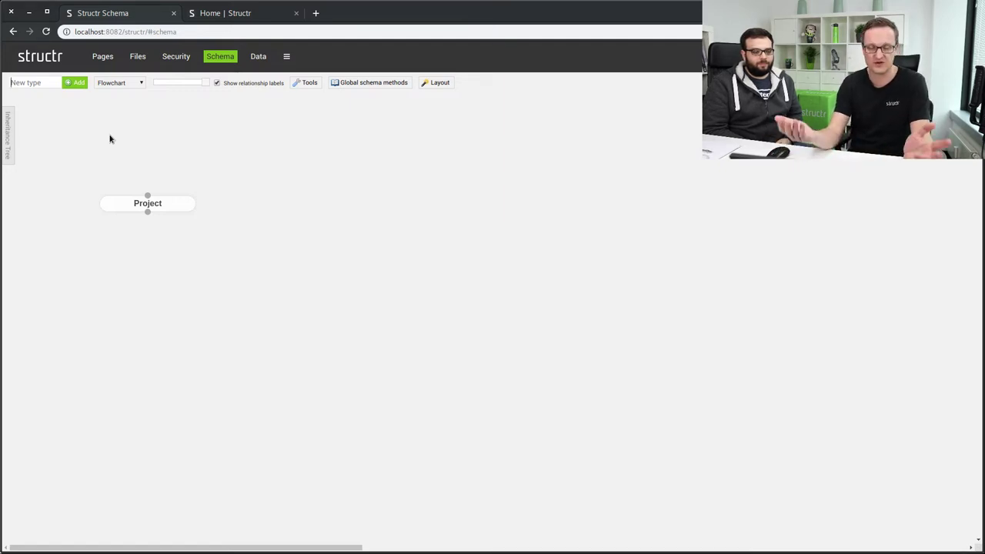
{"action": "type", "text": "Clien"}
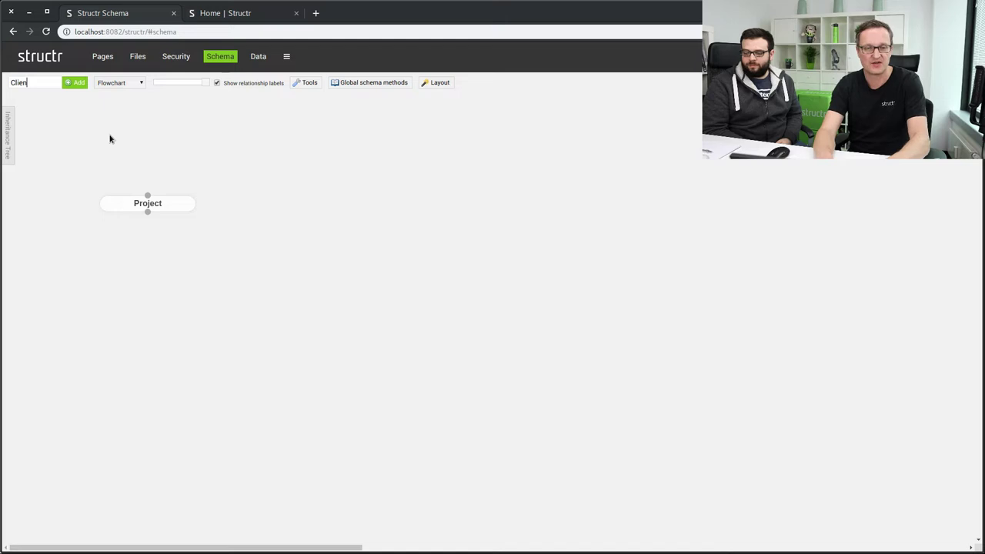
{"action": "type", "text": "t"}
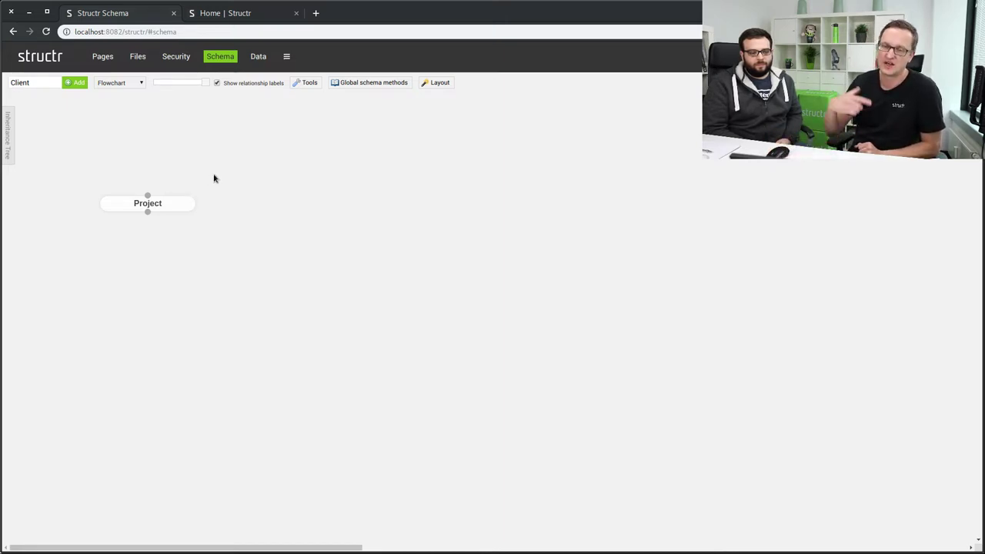
{"action": "key", "text": "Return"}
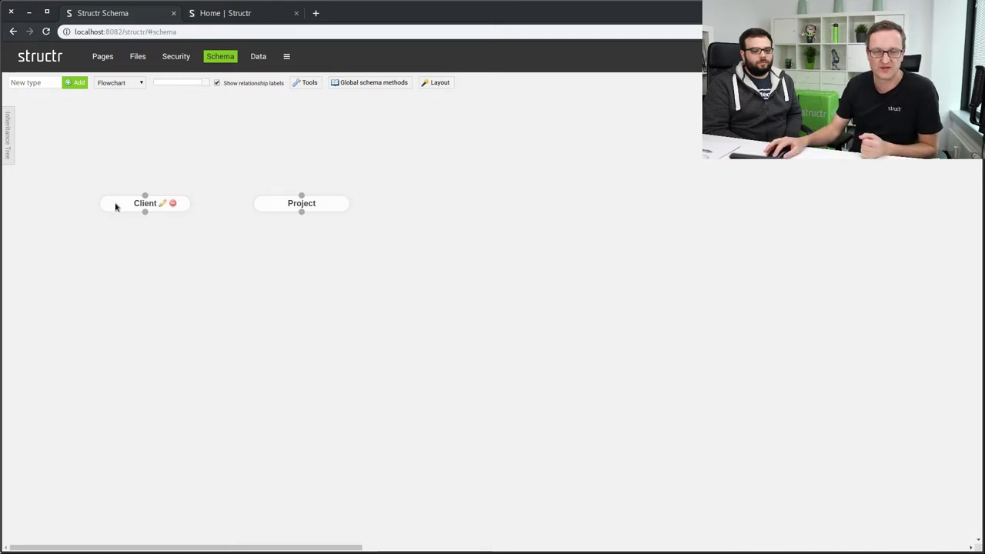
Place Project above and left of Client, then draw a relationship from Project to Client.
{"action": "left_click_drag", "start_coordinate": [114, 205], "coordinate": [175, 193]}
{"action": "left_click_drag", "start_coordinate": [266, 204], "coordinate": [280, 225]}
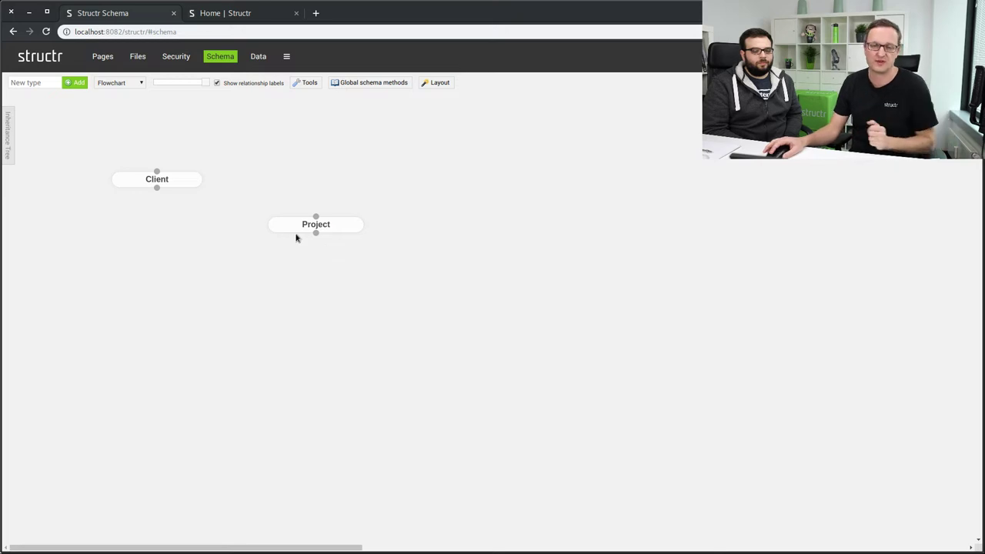
{"action": "left_click_drag", "start_coordinate": [285, 228], "coordinate": [226, 136]}
{"action": "left_click_drag", "start_coordinate": [139, 183], "coordinate": [277, 206]}
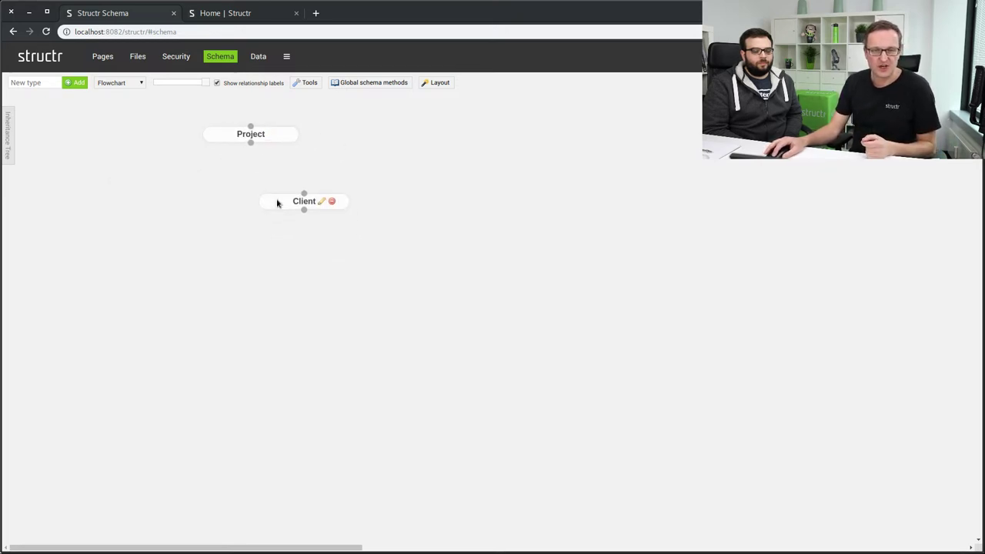
{"action": "left_click_drag", "start_coordinate": [217, 138], "coordinate": [151, 141]}
{"action": "left_click_drag", "start_coordinate": [276, 206], "coordinate": [290, 225]}
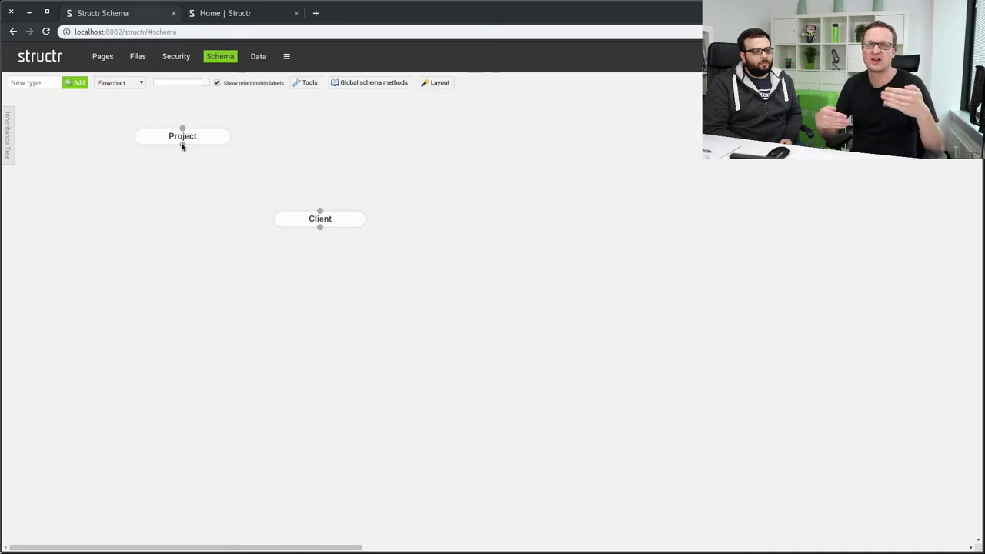
{"action": "left_click_drag", "start_coordinate": [182, 146], "coordinate": [320, 211]}
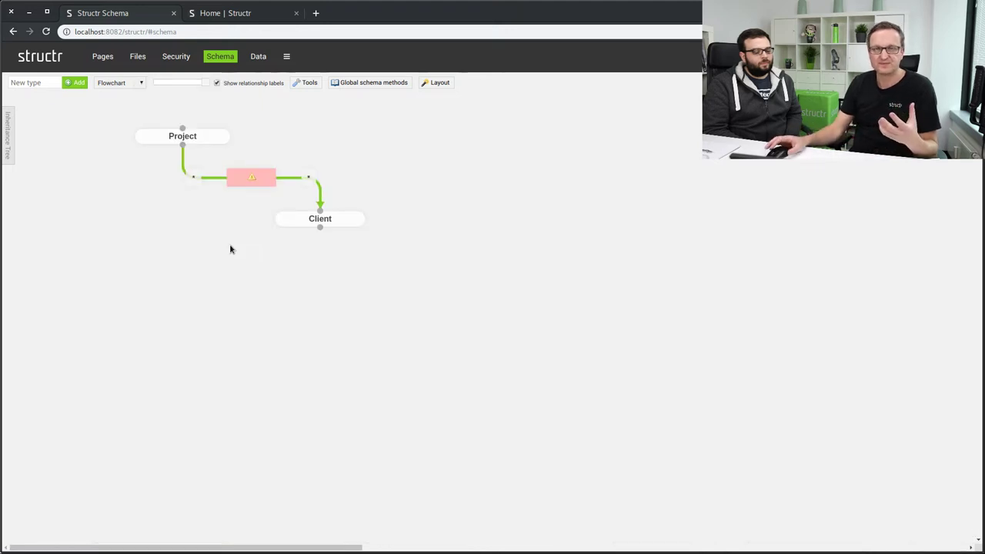
Move Client right to straighten the new link and open its relationship settings.
{"action": "left_click_drag", "start_coordinate": [292, 220], "coordinate": [318, 223]}
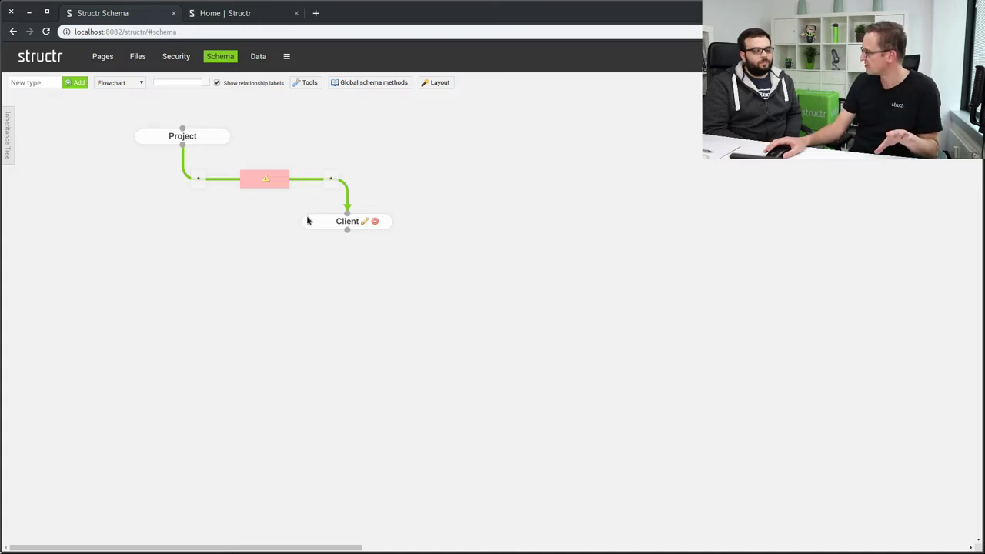
{"action": "mouse_move", "coordinate": [269, 181]}
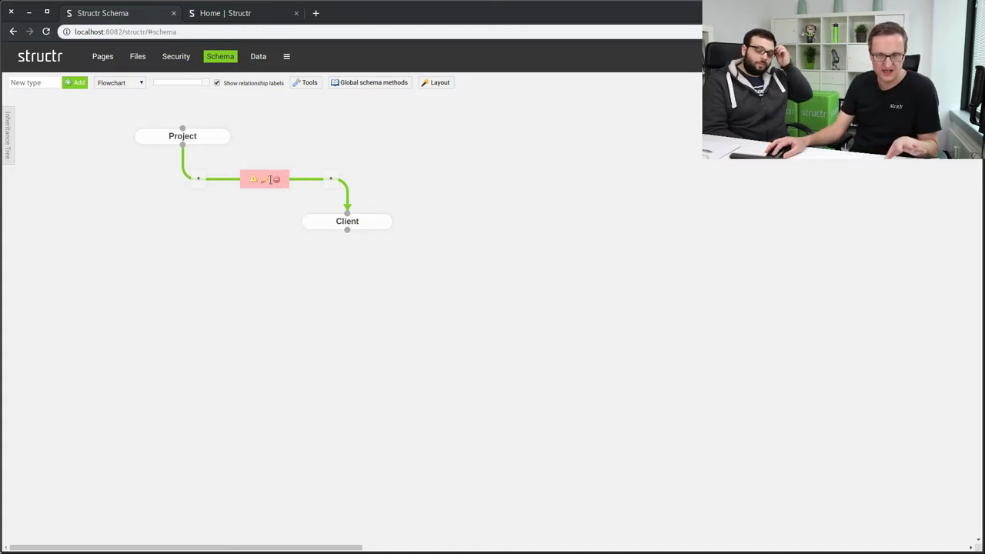
{"action": "left_click", "coordinate": [265, 181]}
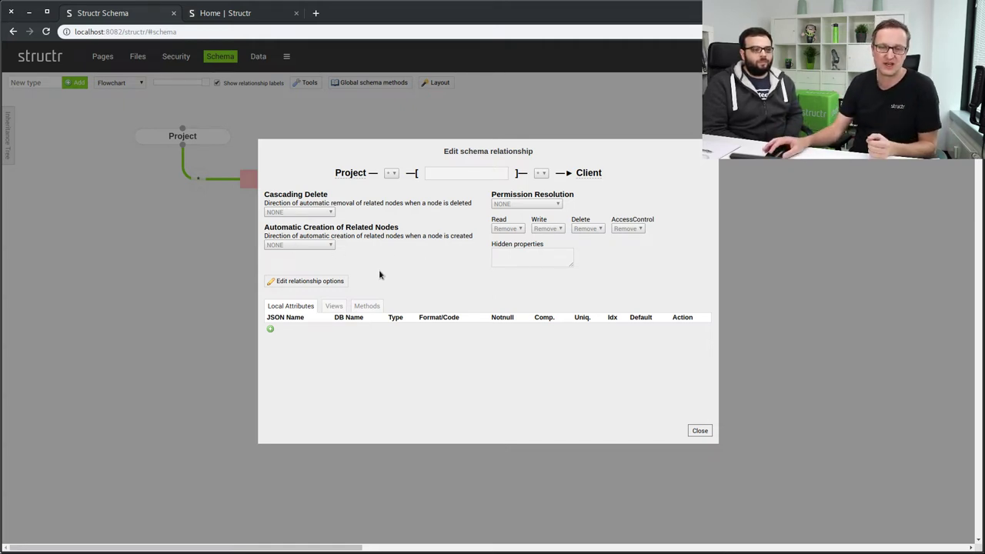
Name the relationship 'has' with cardinality * (Project) to 1 (Client), save, and close.
{"action": "left_click", "coordinate": [324, 282]}
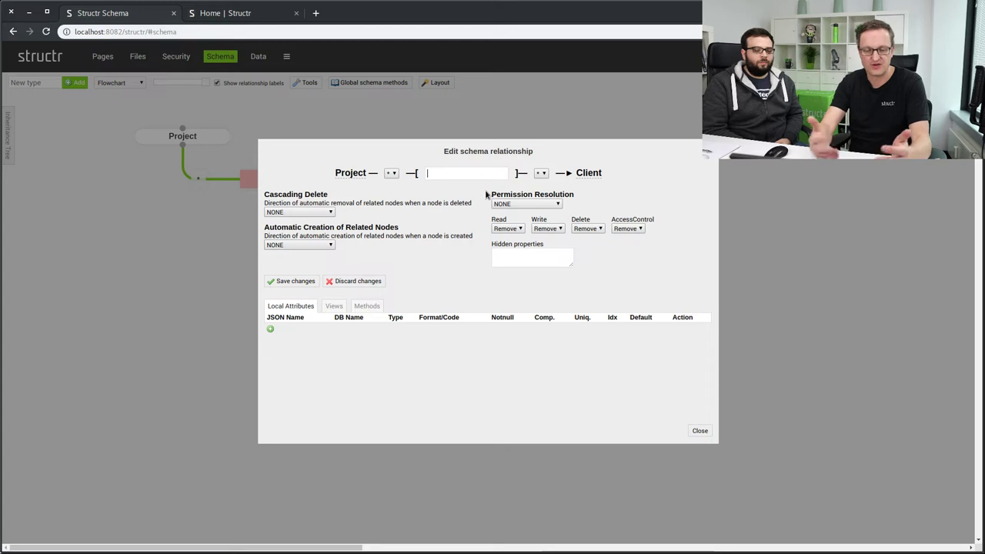
{"action": "type", "text": "has"}
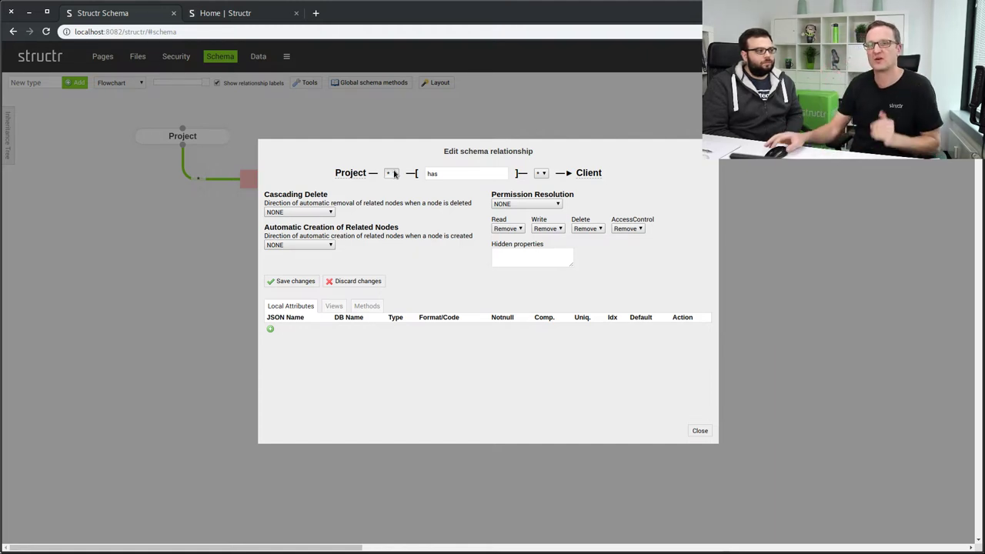
{"action": "left_click", "coordinate": [391, 173]}
{"action": "left_click", "coordinate": [394, 184]}
{"action": "left_click", "coordinate": [541, 173]}
{"action": "left_click", "coordinate": [542, 184]}
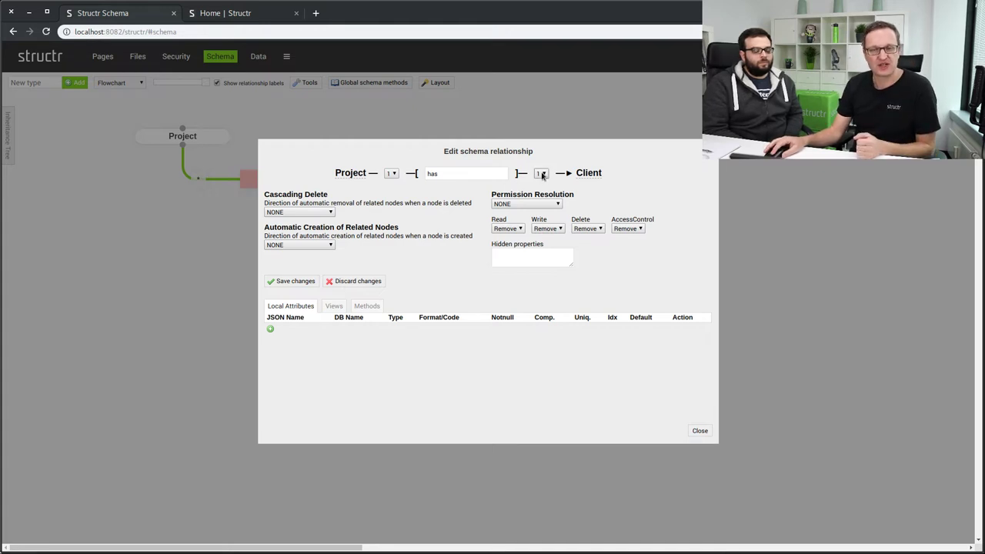
{"action": "left_click", "coordinate": [391, 173]}
{"action": "left_click", "coordinate": [391, 182]}
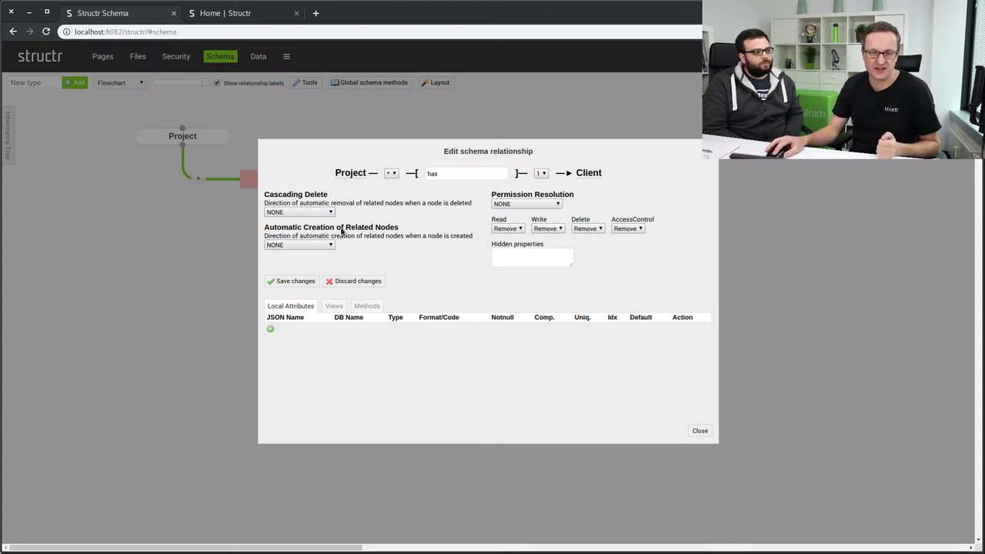
{"action": "left_click", "coordinate": [291, 281]}
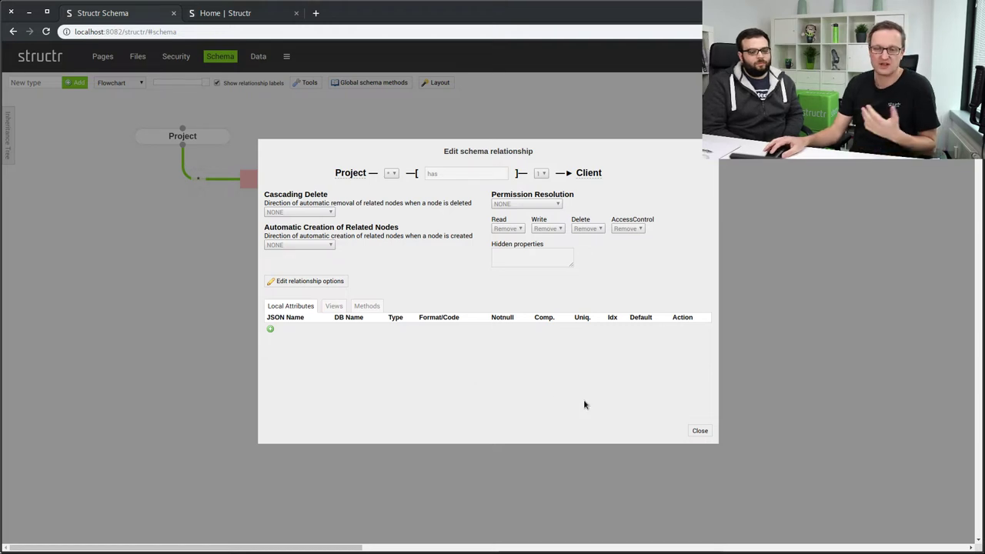
{"action": "left_click", "coordinate": [702, 432]}
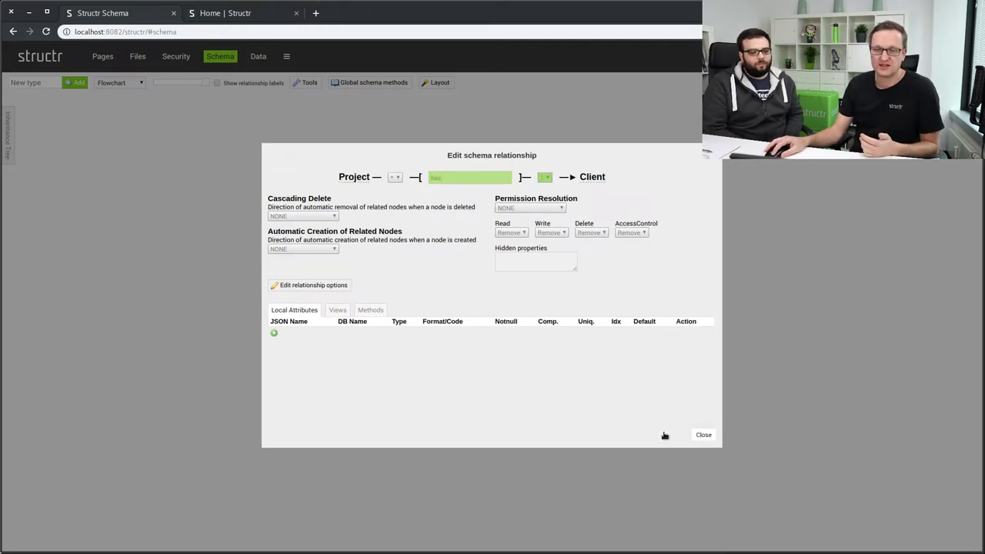
{"action": "left_click", "coordinate": [702, 435]}
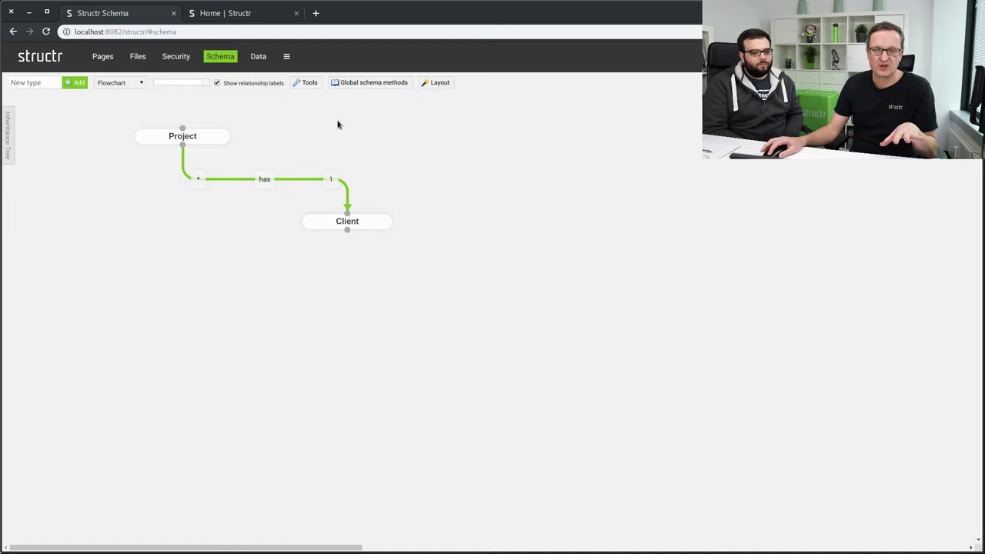
Switch to the Data browser.
{"action": "left_click", "coordinate": [258, 58]}
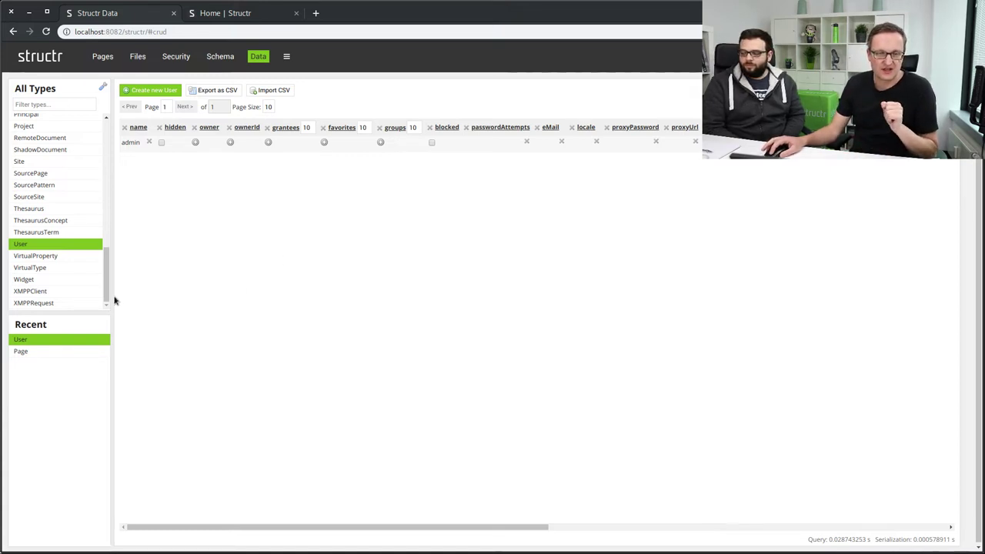
Filter the type list to Project, show its records, and create a new Project record.
{"action": "left_click", "coordinate": [75, 103]}
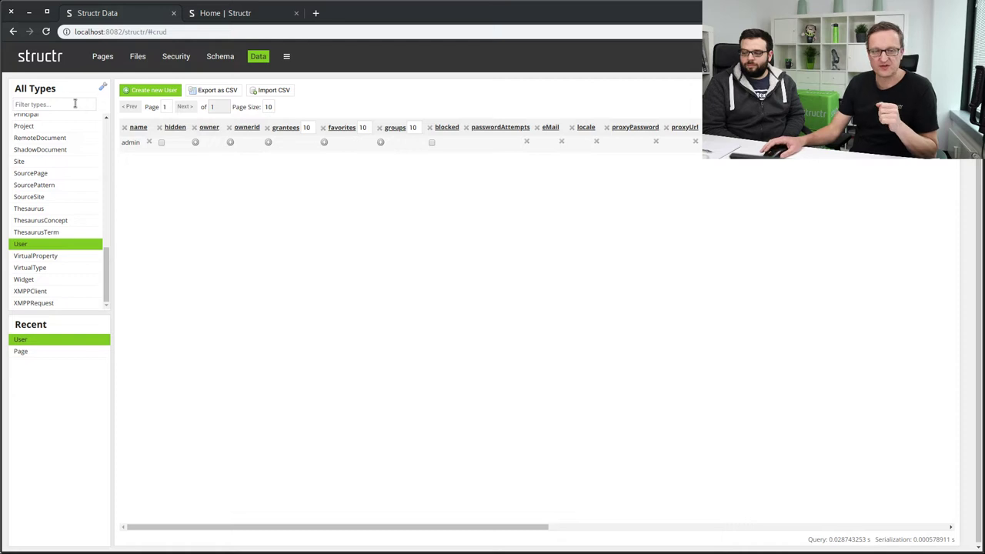
{"action": "type", "text": "Project"}
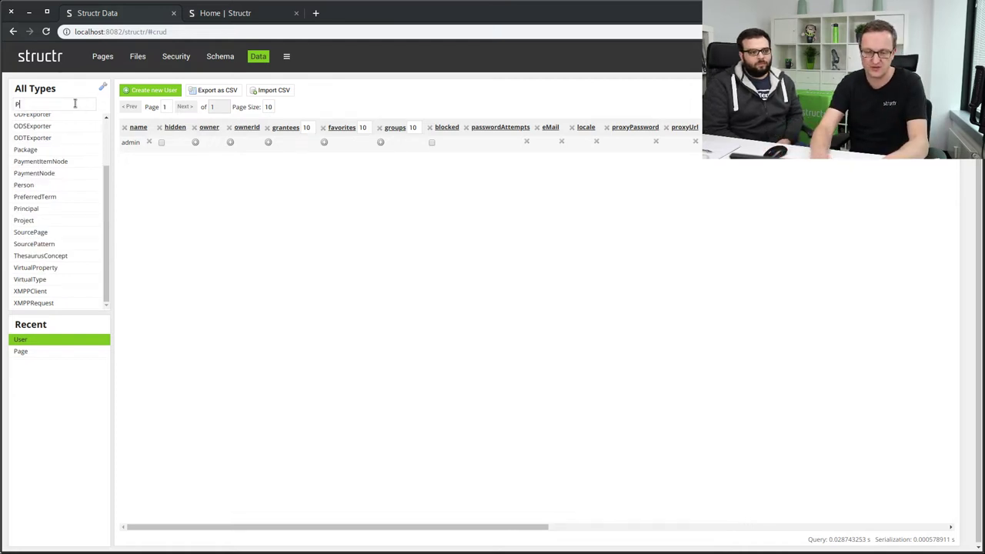
{"action": "left_click", "coordinate": [40, 119]}
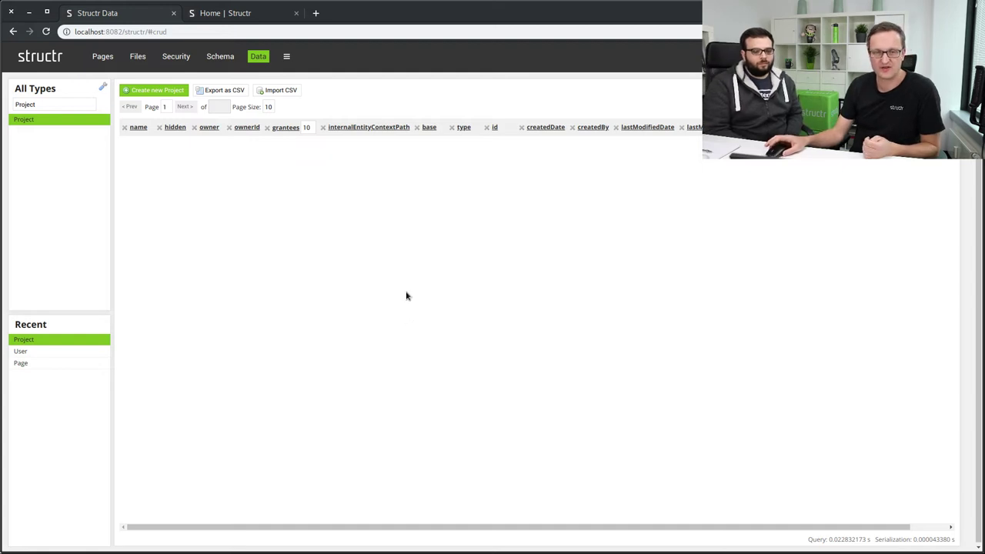
{"action": "left_click", "coordinate": [177, 92]}
Add Project records and name them 'Project A' and 'Project B'.
{"action": "left_click", "coordinate": [131, 150]}
{"action": "type", "text": "Project A"}
{"action": "key", "text": "Return"}
{"action": "left_click", "coordinate": [146, 92]}
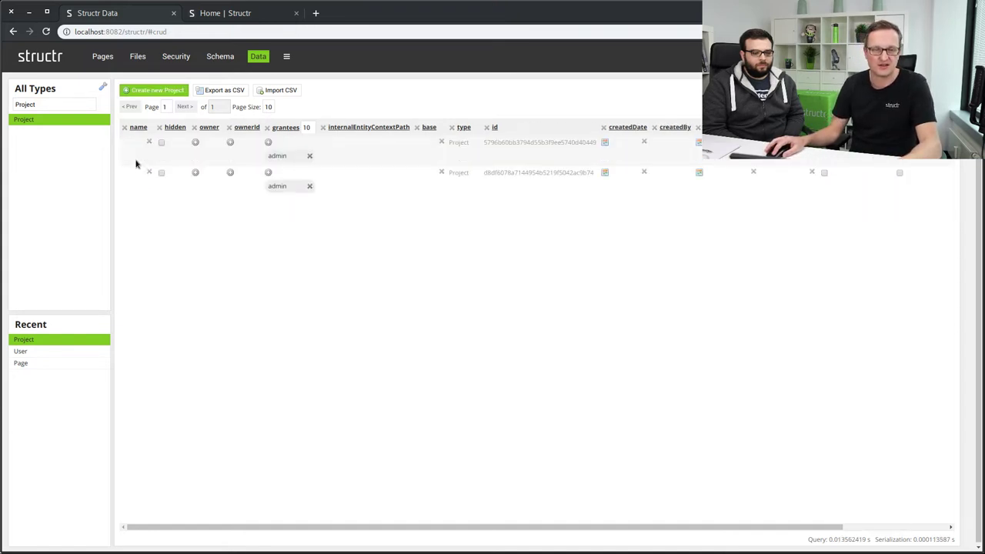
{"action": "left_click", "coordinate": [145, 154]}
{"action": "type", "text": "Project"}
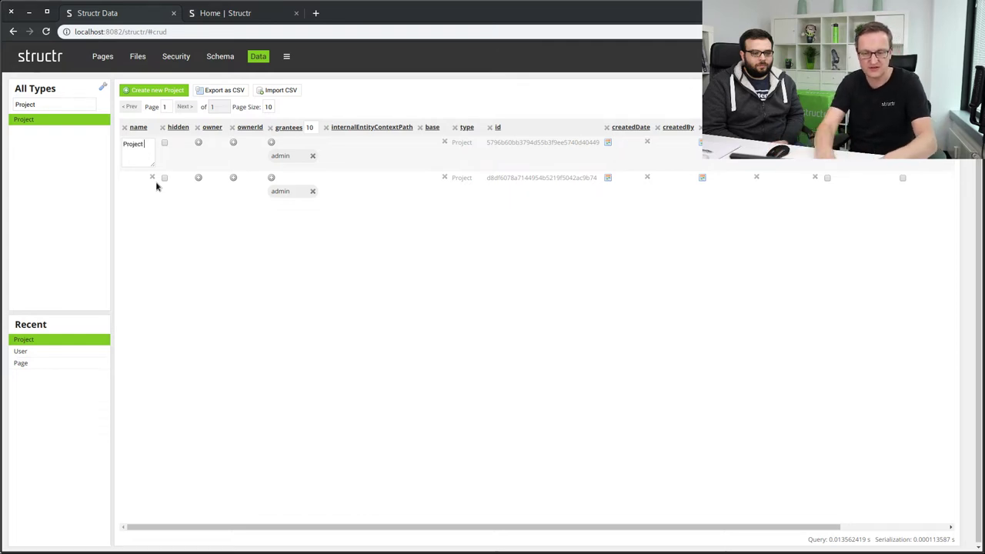
{"action": "type", "text": " B"}
{"action": "key", "text": "Return"}
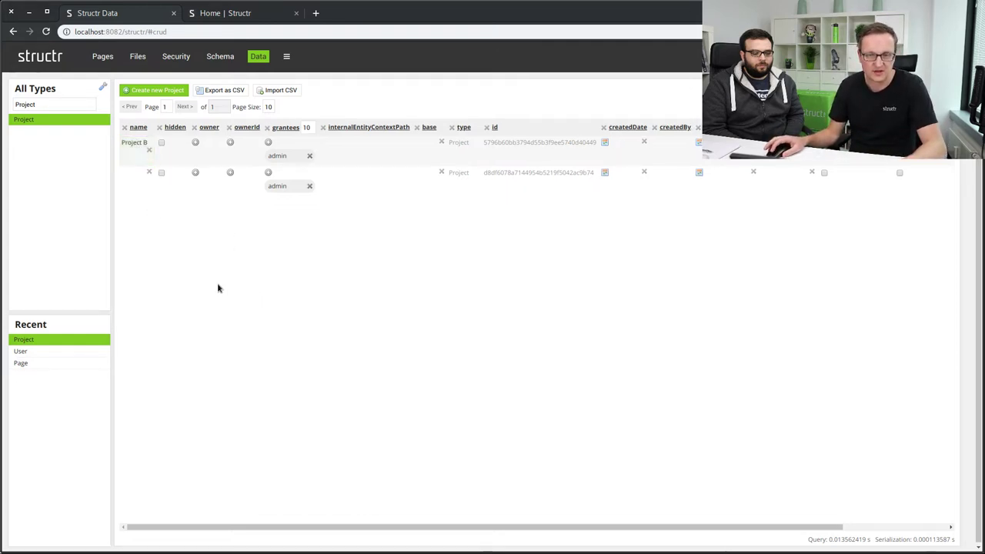
Cancel the empty name edit and reload the Data page with F5.
{"action": "left_click", "coordinate": [133, 180]}
{"action": "left_click", "coordinate": [397, 285]}
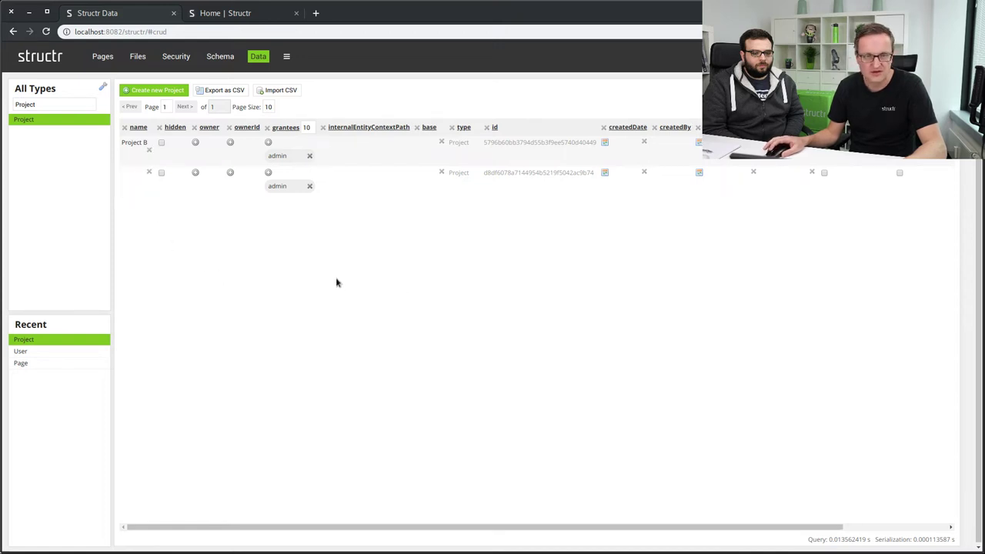
{"action": "key", "text": "F5"}
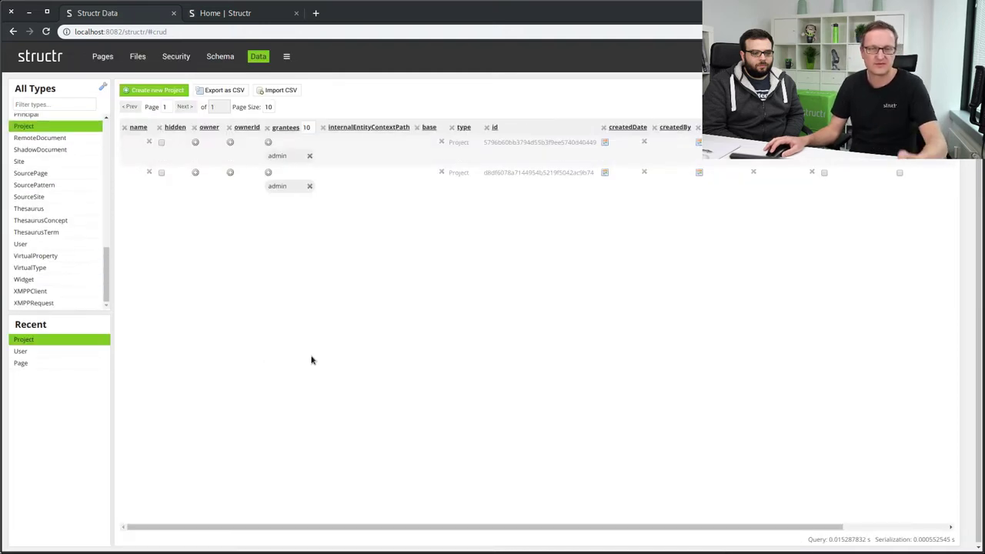
{"action": "left_click_drag", "start_coordinate": [377, 527], "coordinate": [189, 527]}
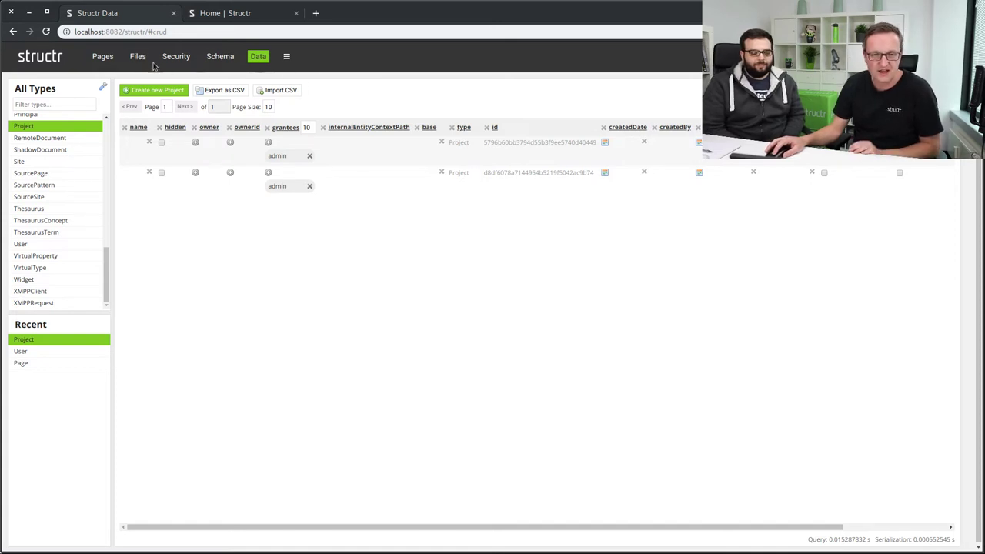
{"action": "left_click", "coordinate": [220, 56]}
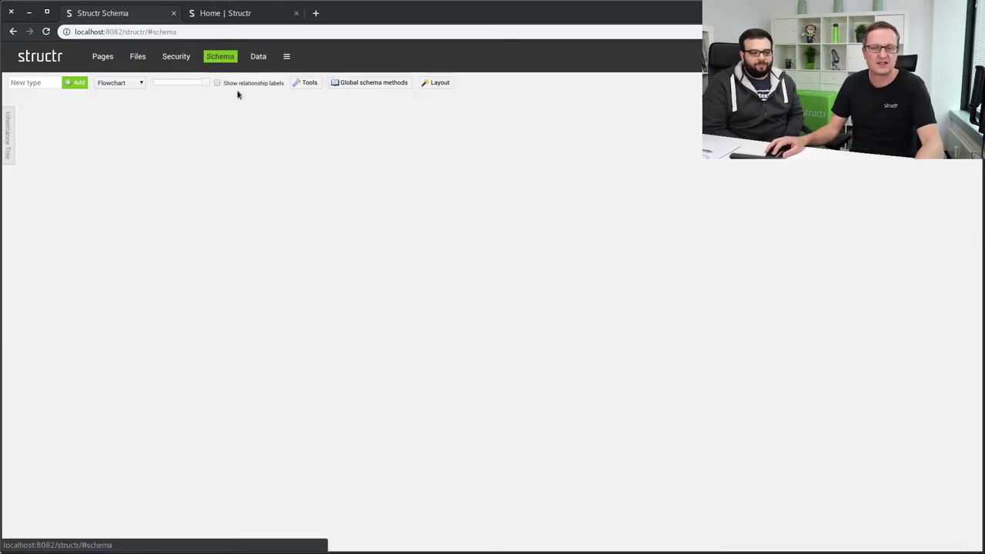
{"action": "left_click", "coordinate": [306, 83]}
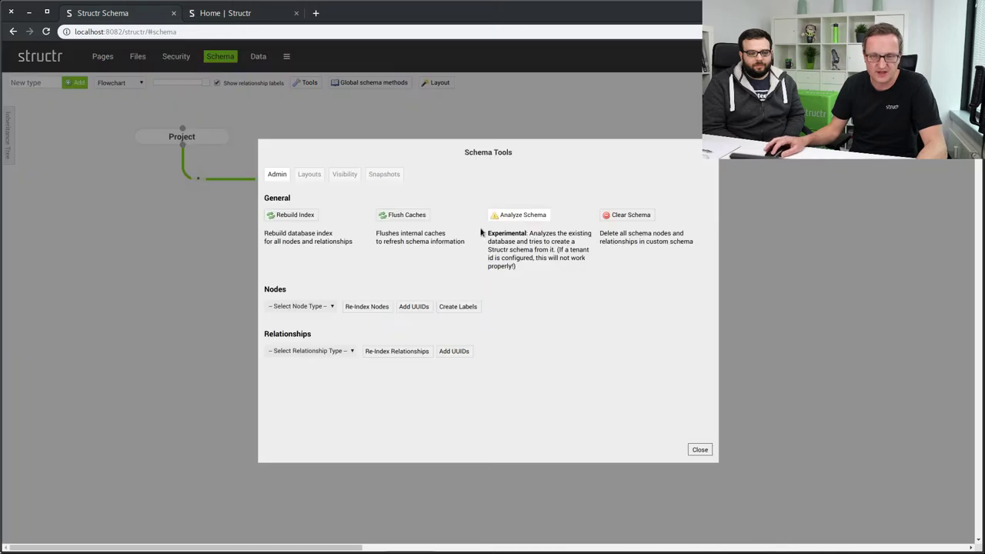
{"action": "left_click", "coordinate": [697, 448]}
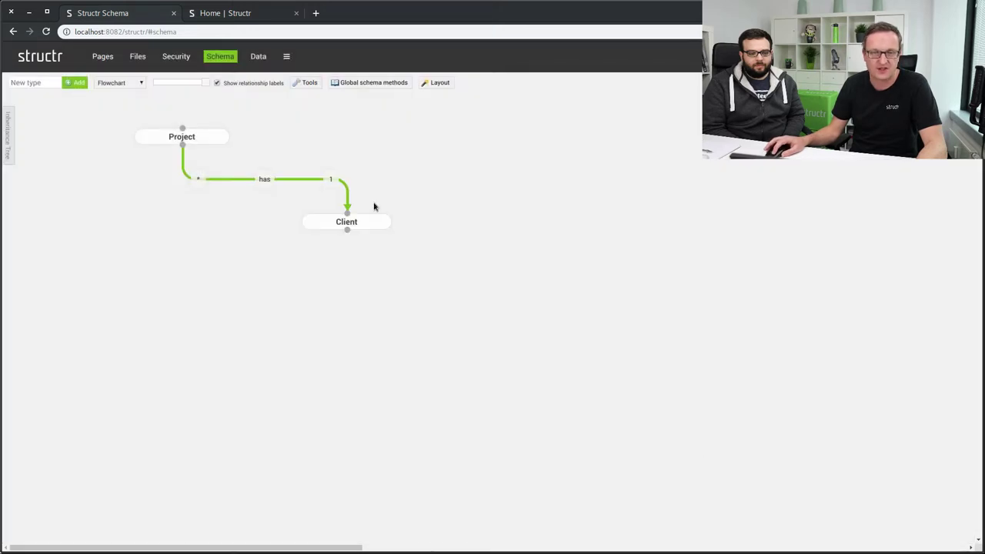
{"action": "left_click", "coordinate": [257, 56]}
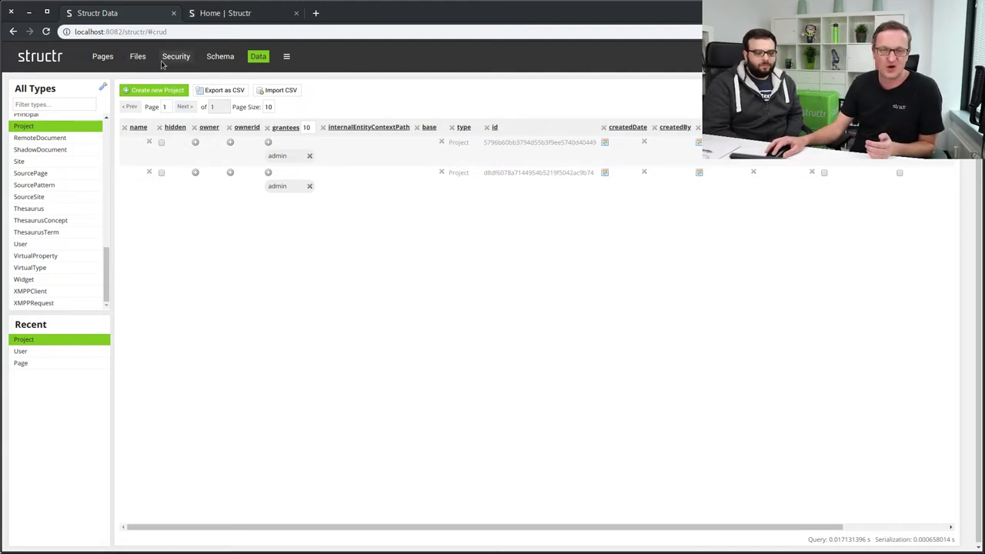
{"action": "mouse_move", "coordinate": [286, 56]}
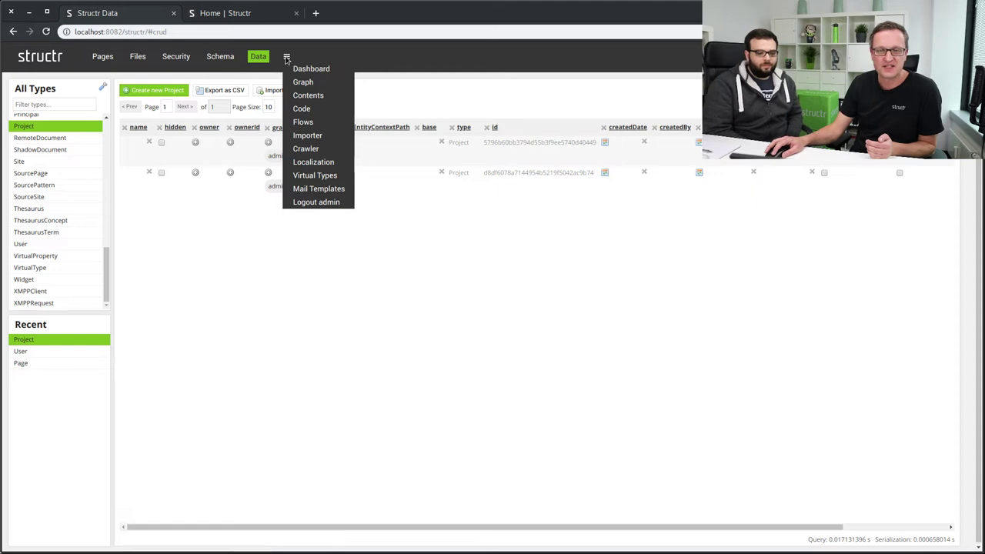
{"action": "left_click", "coordinate": [221, 57]}
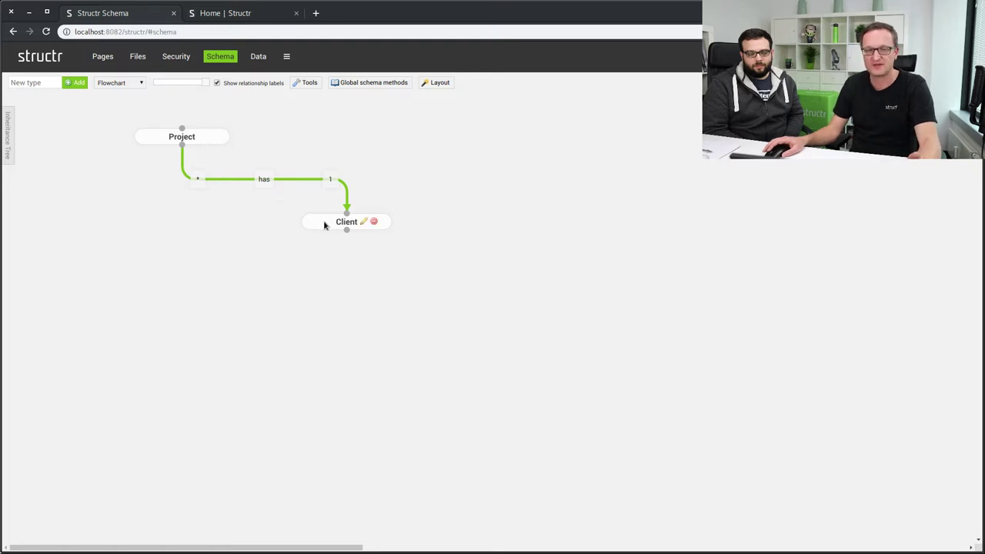
Open the Project type's editor, review inherited attributes, and add a blank local attribute.
{"action": "left_click", "coordinate": [199, 136]}
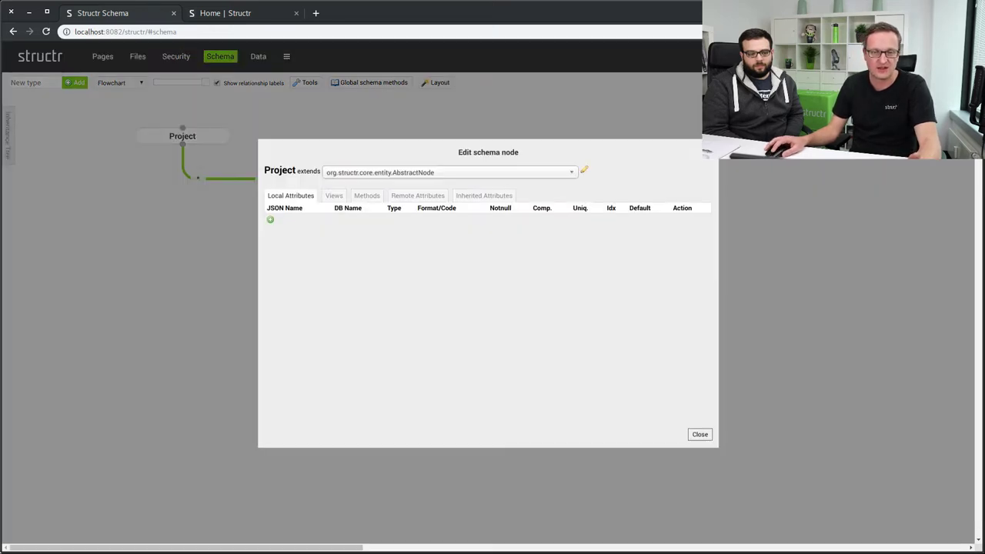
{"action": "left_click", "coordinate": [469, 196]}
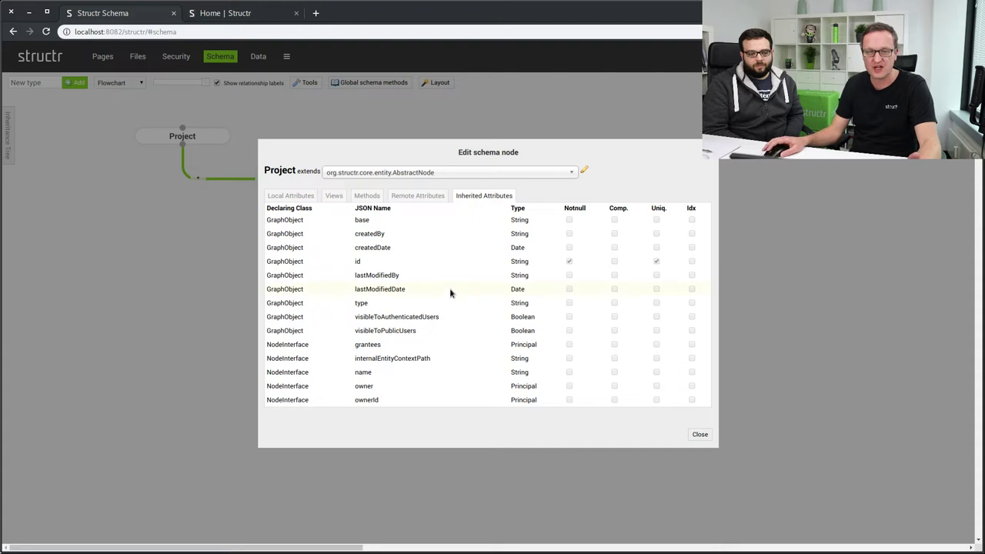
{"action": "scroll", "coordinate": [405, 253], "scroll_direction": "down", "scroll_amount": 1}
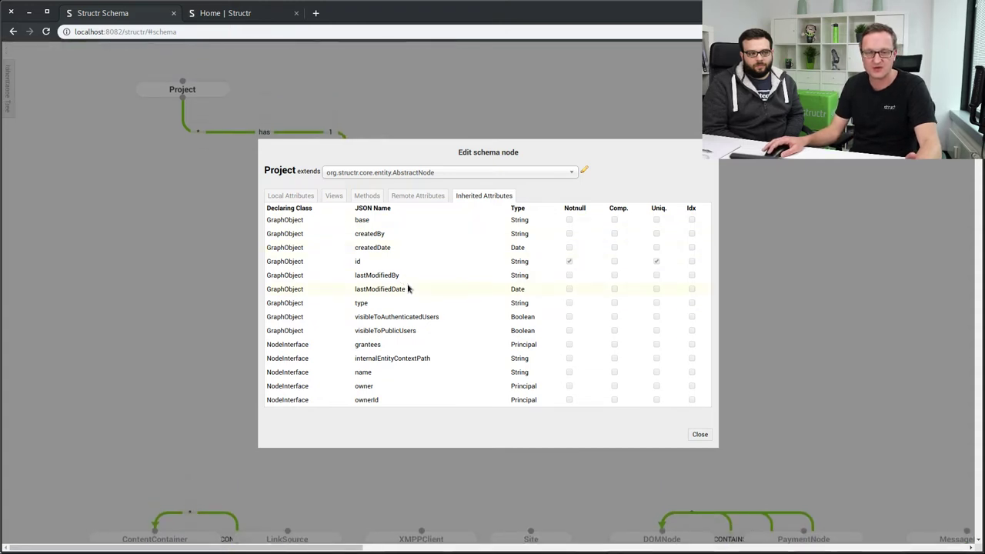
{"action": "scroll", "coordinate": [408, 288], "scroll_direction": "up", "scroll_amount": 1}
{"action": "left_click", "coordinate": [283, 197]}
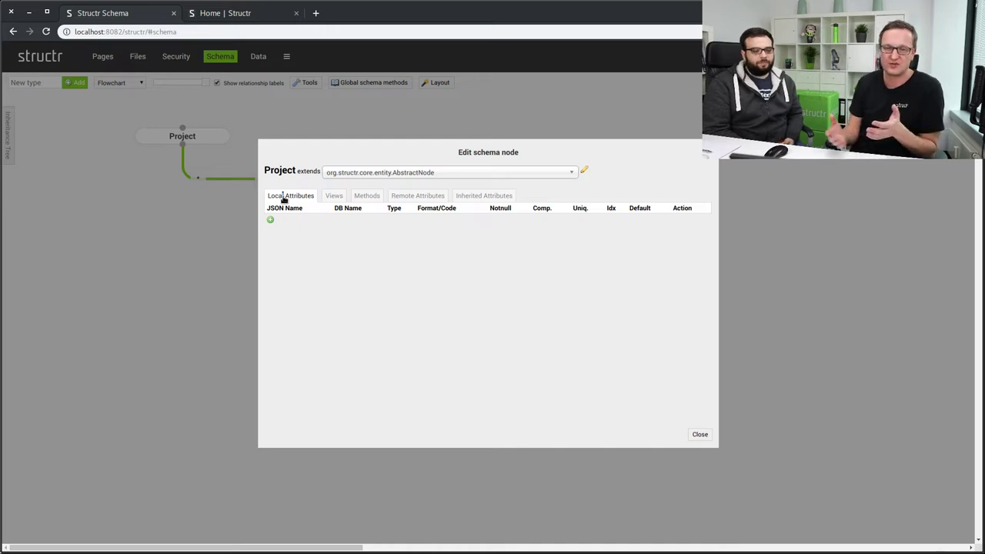
{"action": "left_click", "coordinate": [270, 220]}
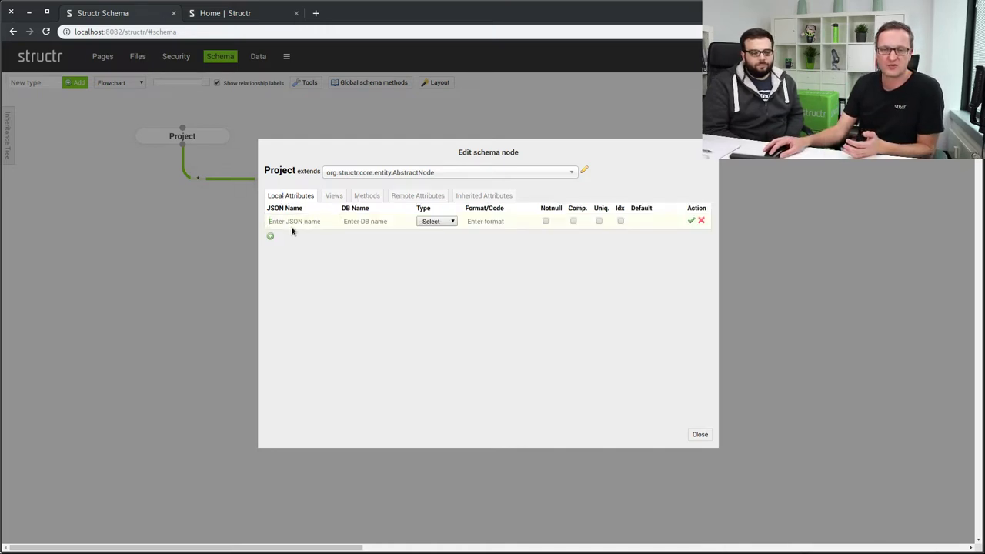
Define 'projectId' as an indexed String attribute on Project and close the editor.
{"action": "type", "text": "prje"}
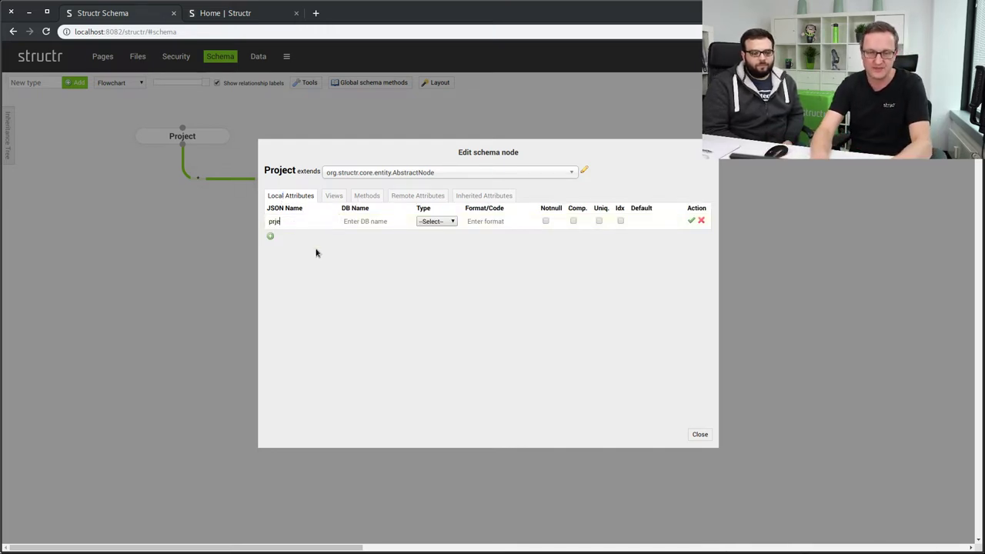
{"action": "key", "text": "BackSpace"}
{"action": "key", "text": "BackSpace"}
{"action": "key", "text": "BackSpace"}
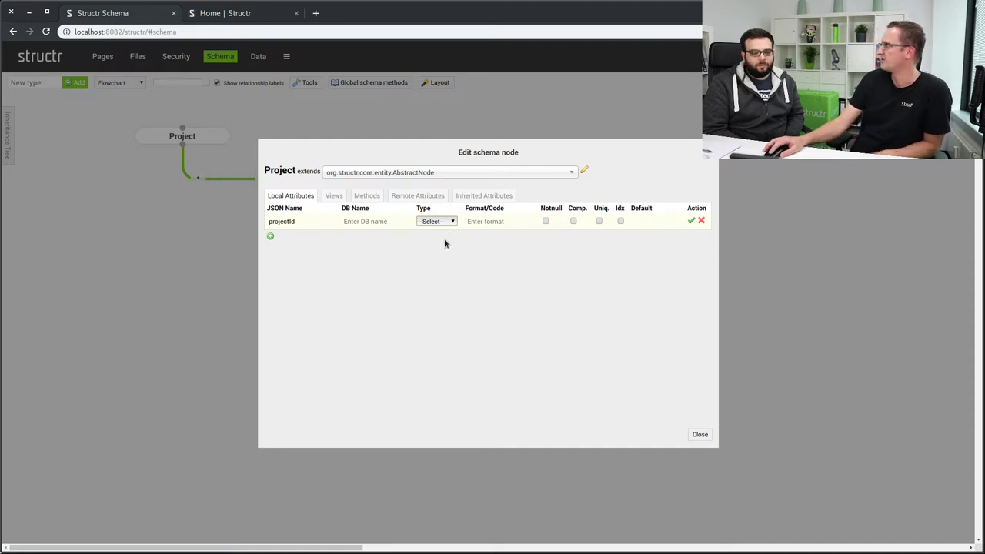
{"action": "key", "text": "s"}
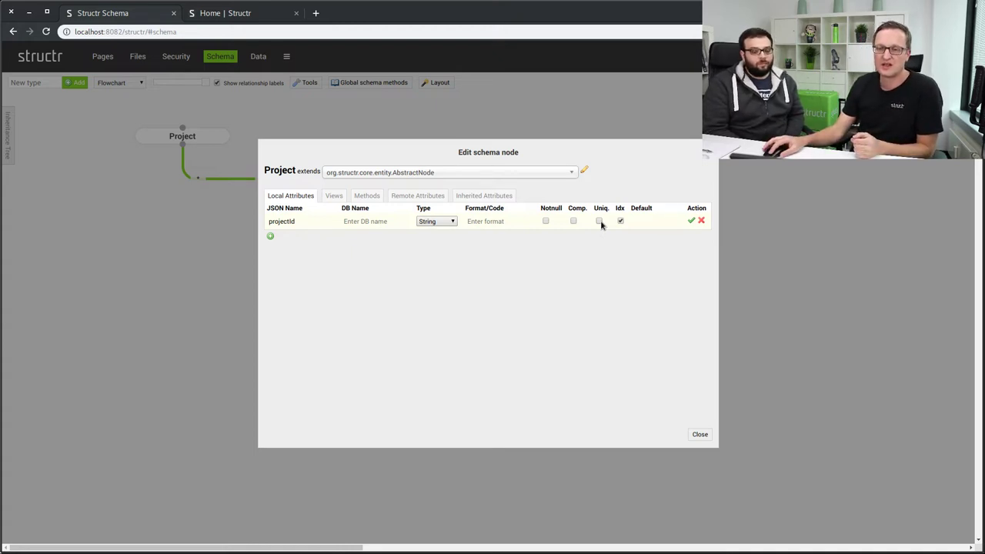
{"action": "left_click", "coordinate": [620, 220]}
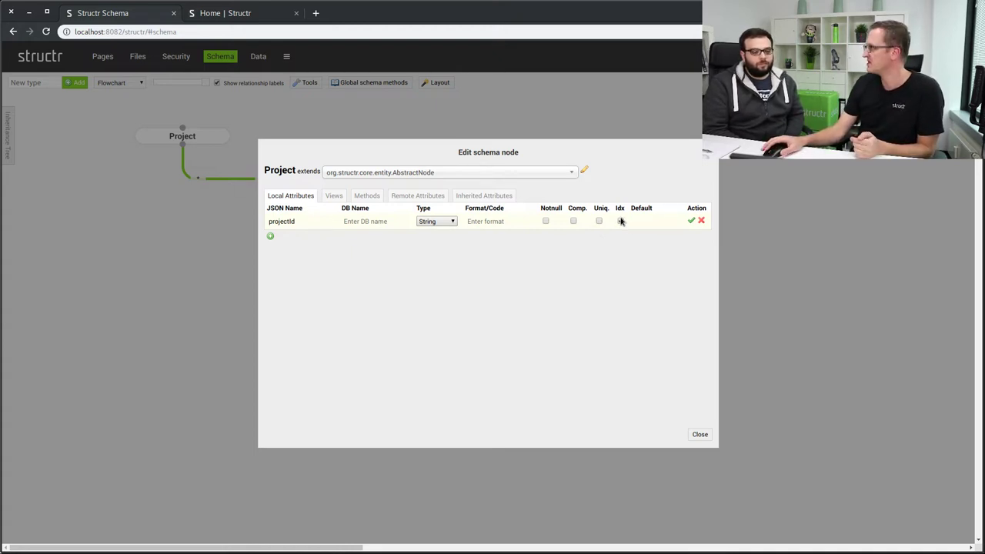
{"action": "left_click", "coordinate": [621, 221]}
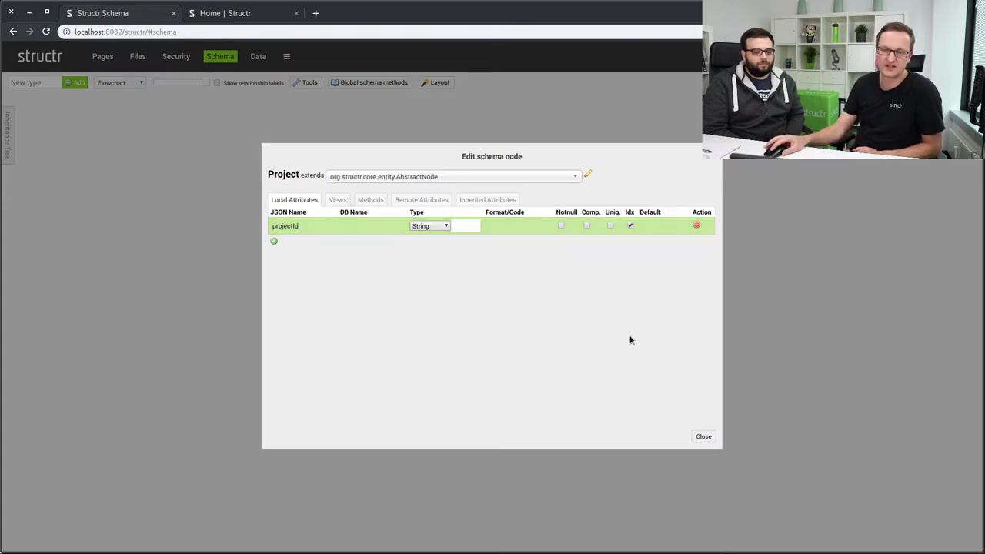
{"action": "left_click", "coordinate": [713, 436]}
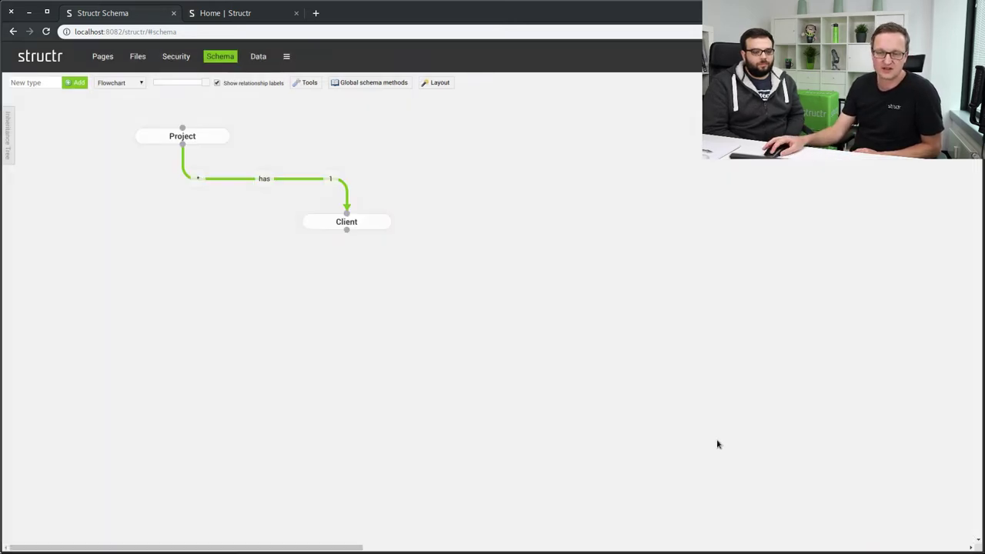
Scroll across the two Project records in Data, then reopen the Project schema node's edit dialog.
{"action": "left_click", "coordinate": [258, 56]}
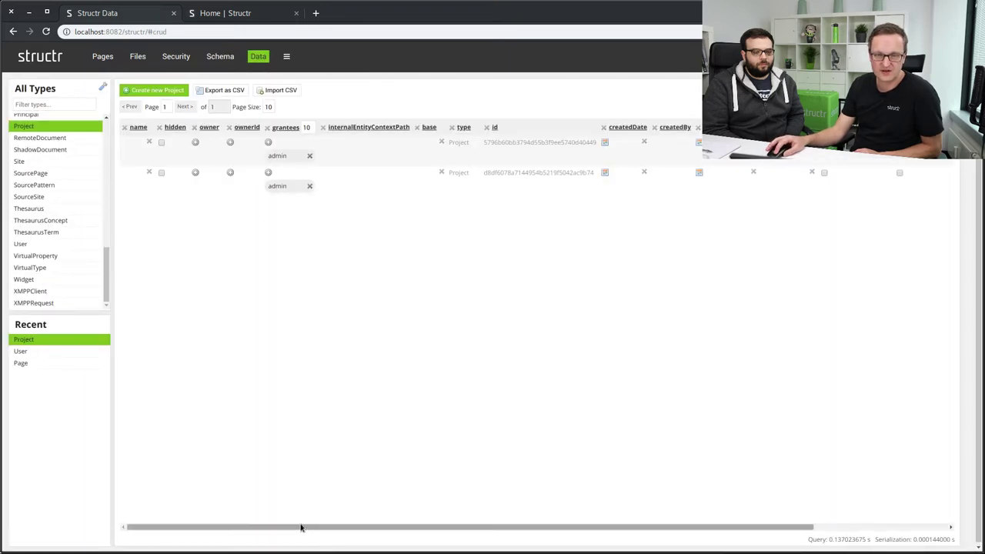
{"action": "left_click_drag", "start_coordinate": [299, 529], "coordinate": [653, 521]}
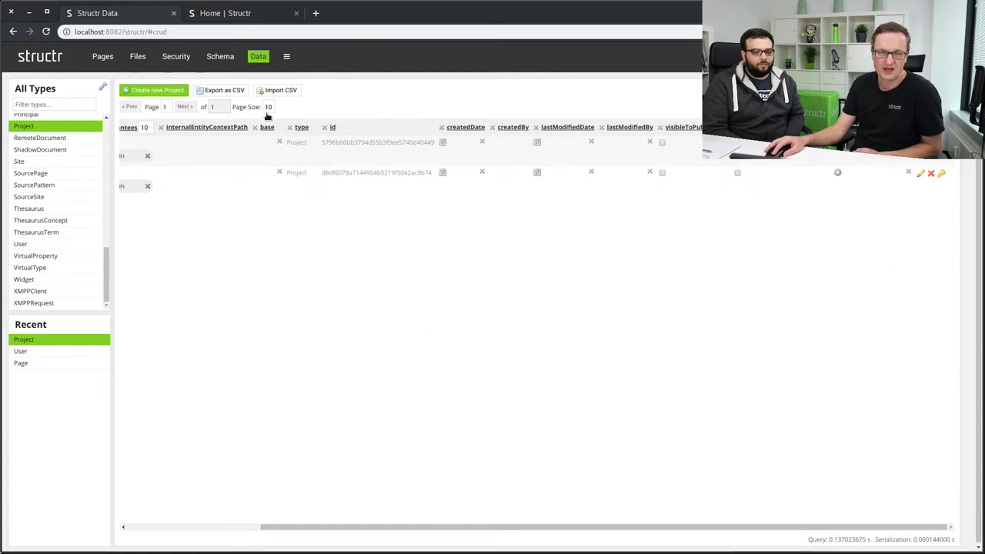
{"action": "left_click", "coordinate": [221, 57]}
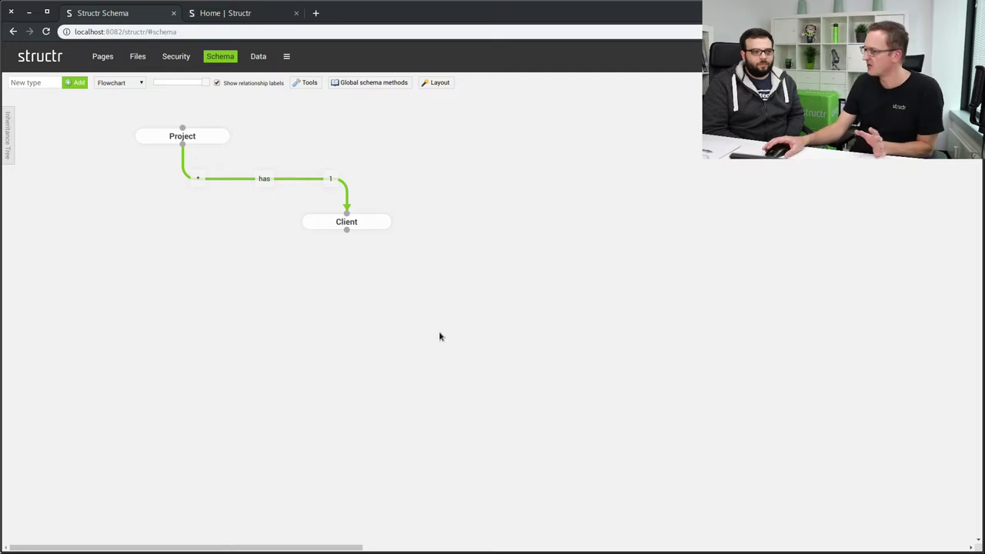
{"action": "mouse_move", "coordinate": [198, 137]}
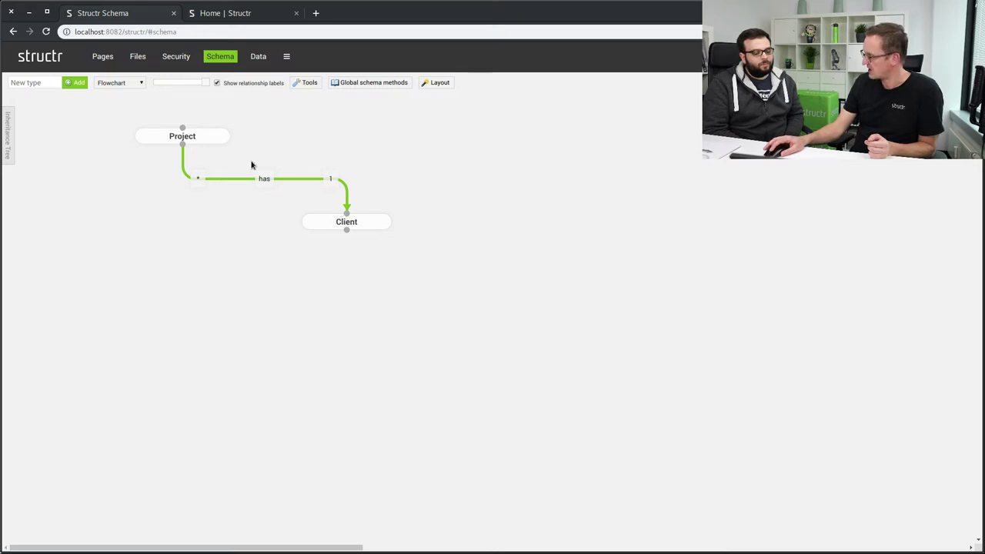
{"action": "left_click", "coordinate": [204, 138]}
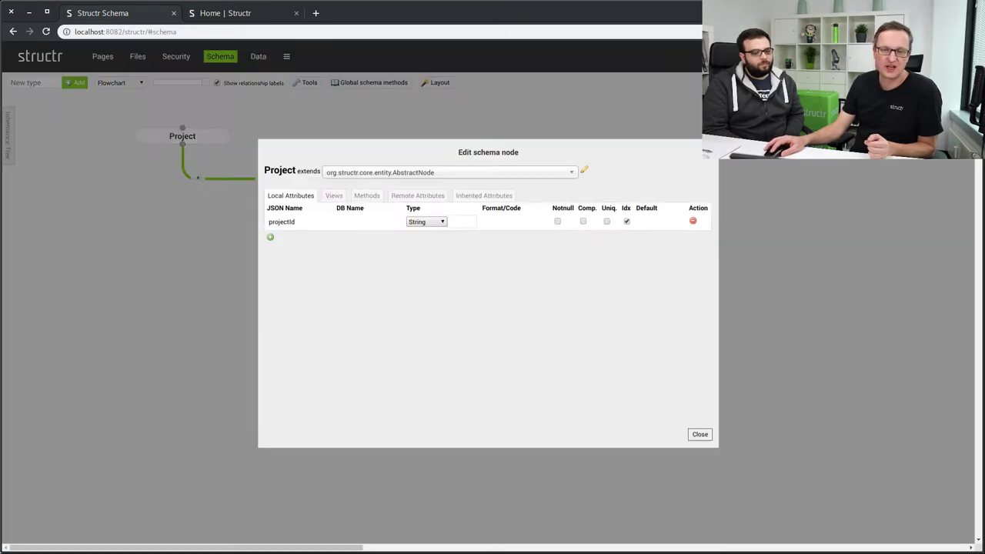
Inspect Project's hasClient remote attribute linking to Client, then close the Project editor.
{"action": "left_click", "coordinate": [403, 199]}
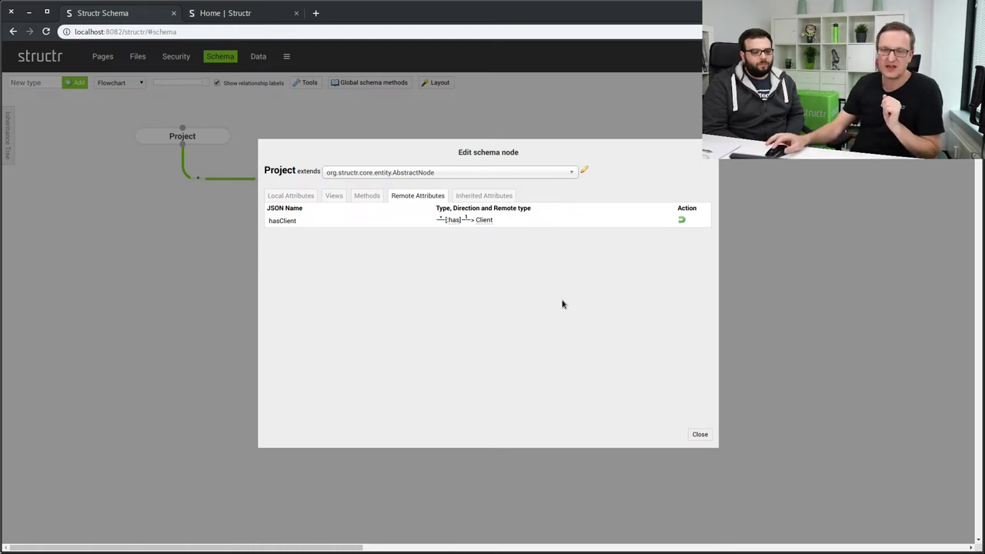
{"action": "left_click", "coordinate": [700, 434]}
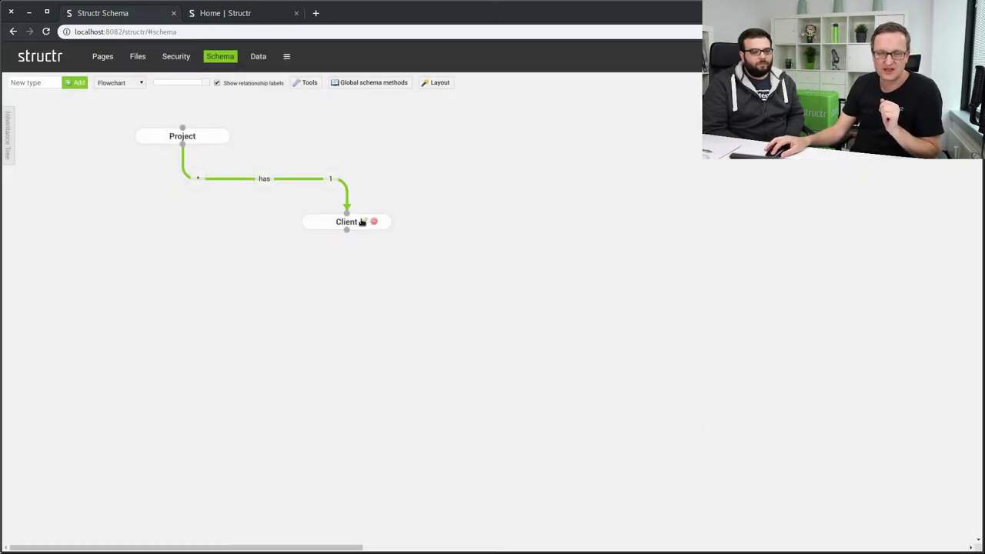
Change the Client type's remote attribute name from projectHas to projects and close the editor.
{"action": "left_click", "coordinate": [362, 221]}
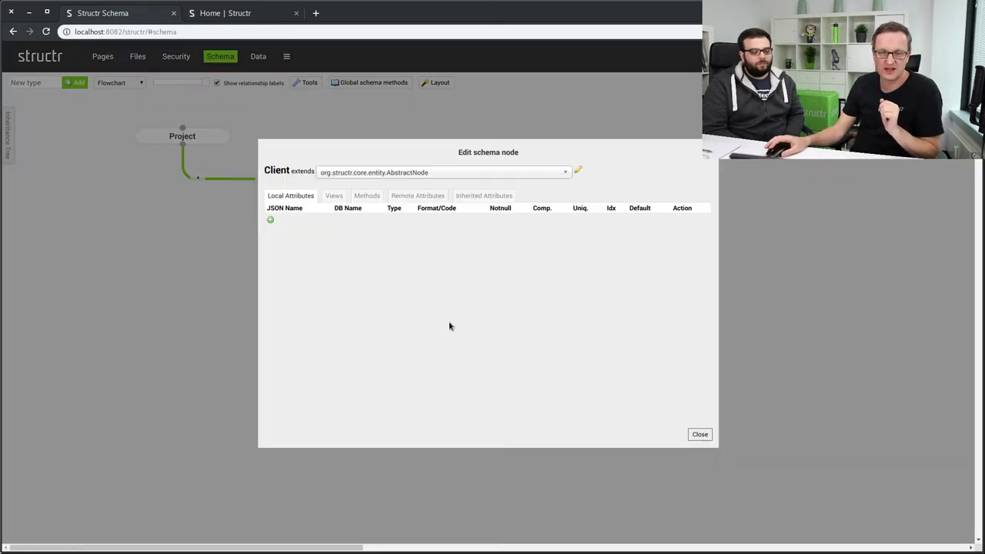
{"action": "left_click", "coordinate": [409, 197]}
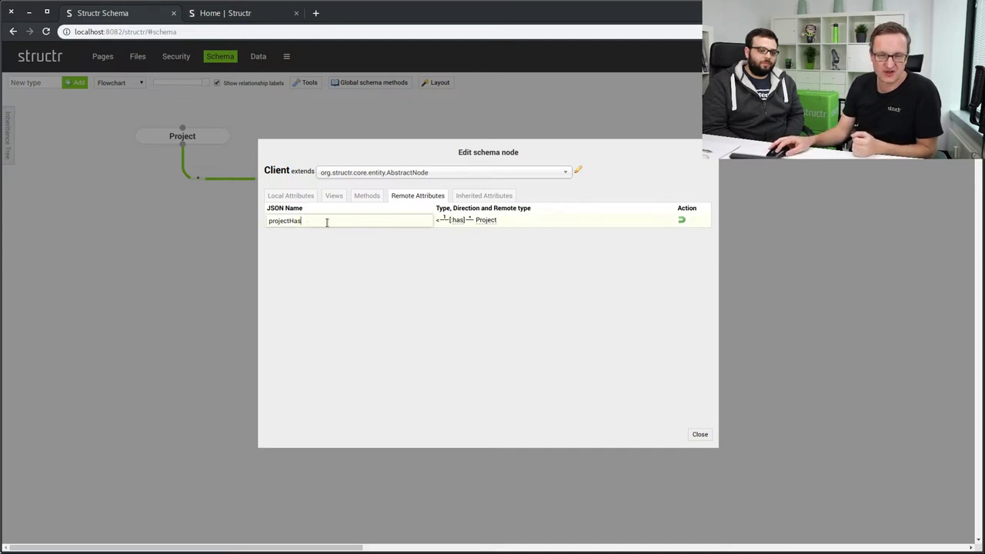
{"action": "key", "text": "BackSpace"}
{"action": "type", "text": "s"}
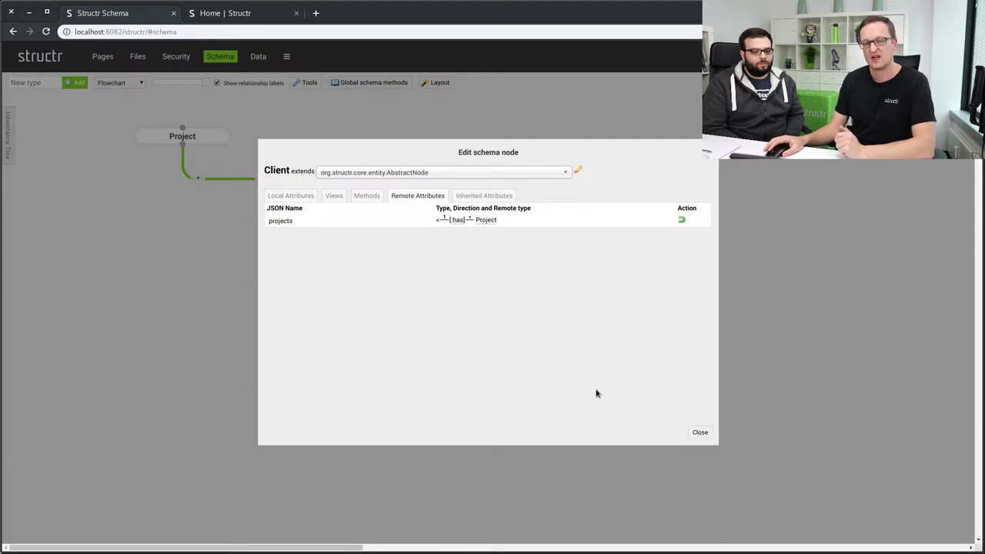
{"action": "left_click", "coordinate": [699, 432]}
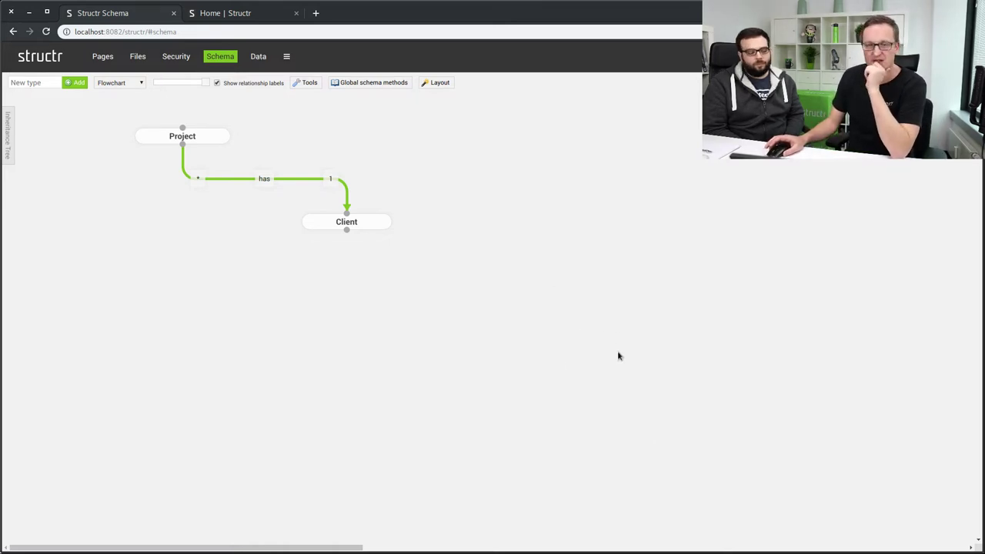
Open /structr/rest/Project from the Data view, showing both Project records as JSON.
{"action": "left_click", "coordinate": [258, 57]}
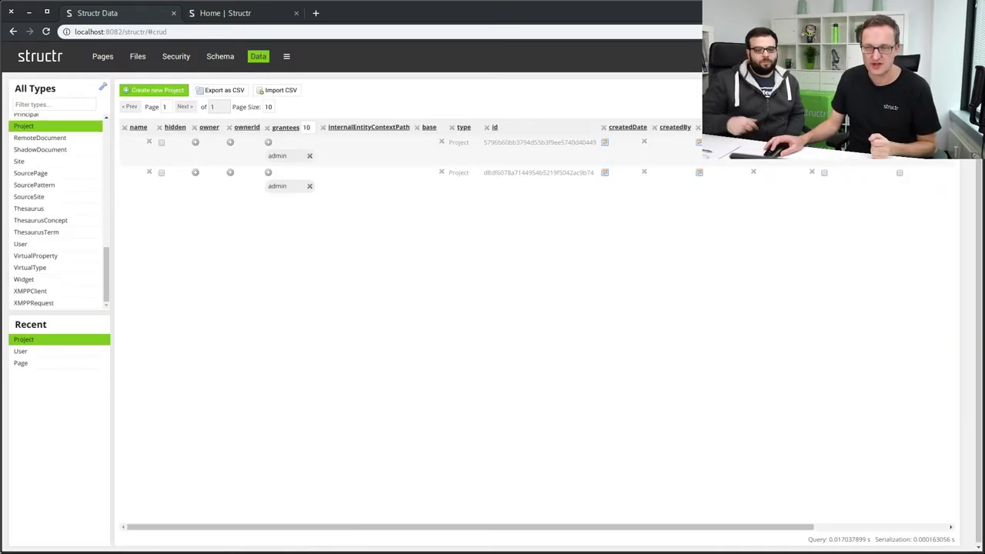
{"action": "left_click", "coordinate": [847, 540]}
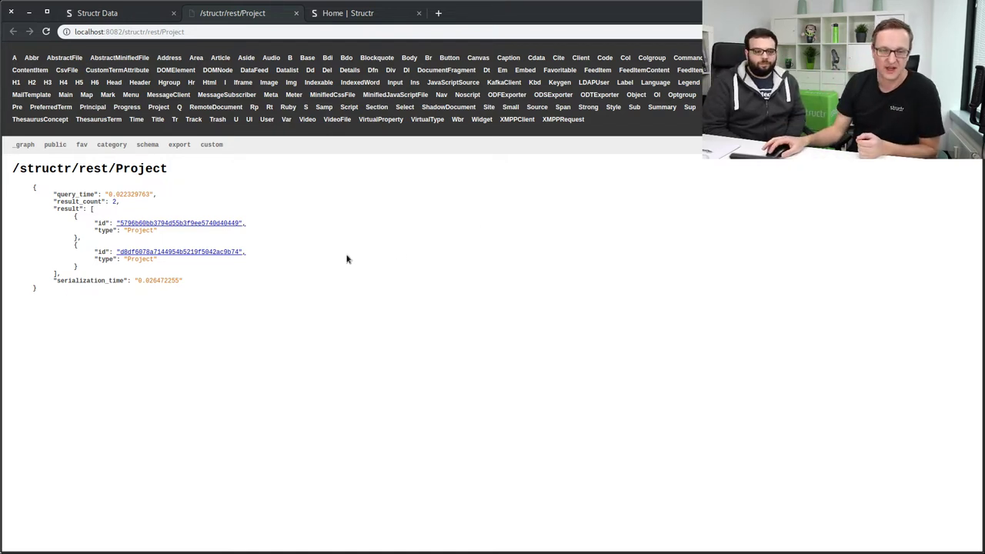
Load the Project records in the custom view, then at /structr/rest/Project/all.
{"action": "left_click", "coordinate": [216, 146]}
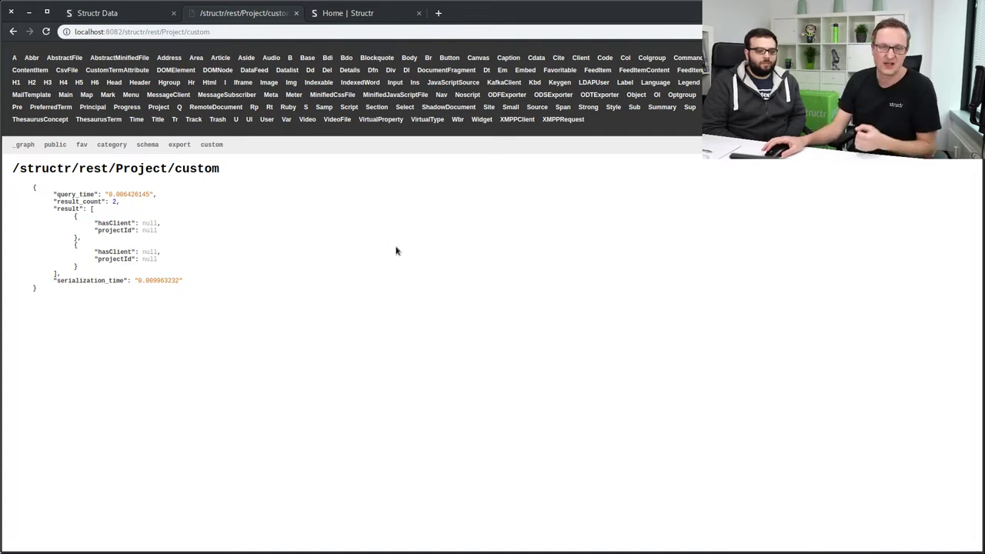
{"action": "left_click_drag", "start_coordinate": [187, 32], "coordinate": [273, 35]}
{"action": "type", "text": "all"}
{"action": "key", "text": "Return"}
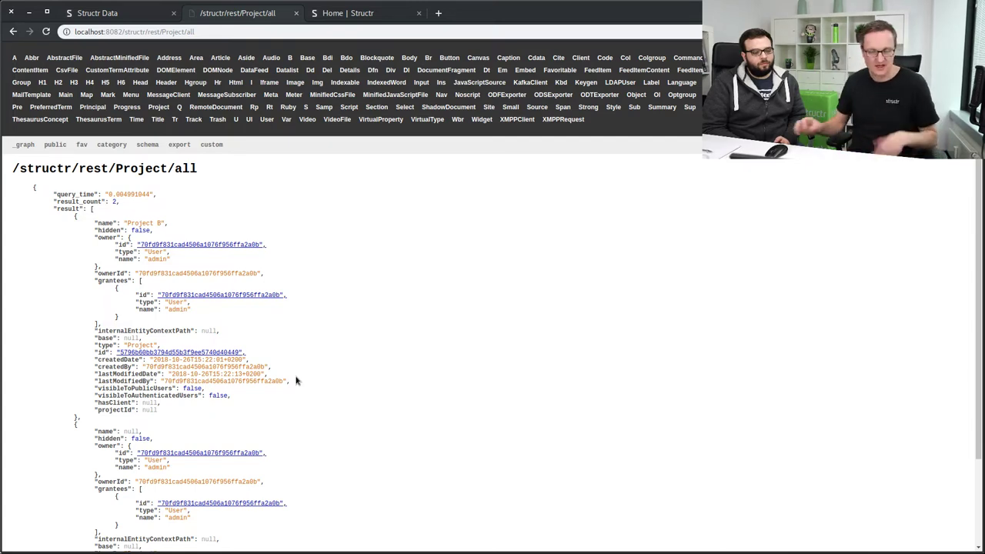
{"action": "scroll", "coordinate": [296, 384], "scroll_direction": "down", "scroll_amount": 3}
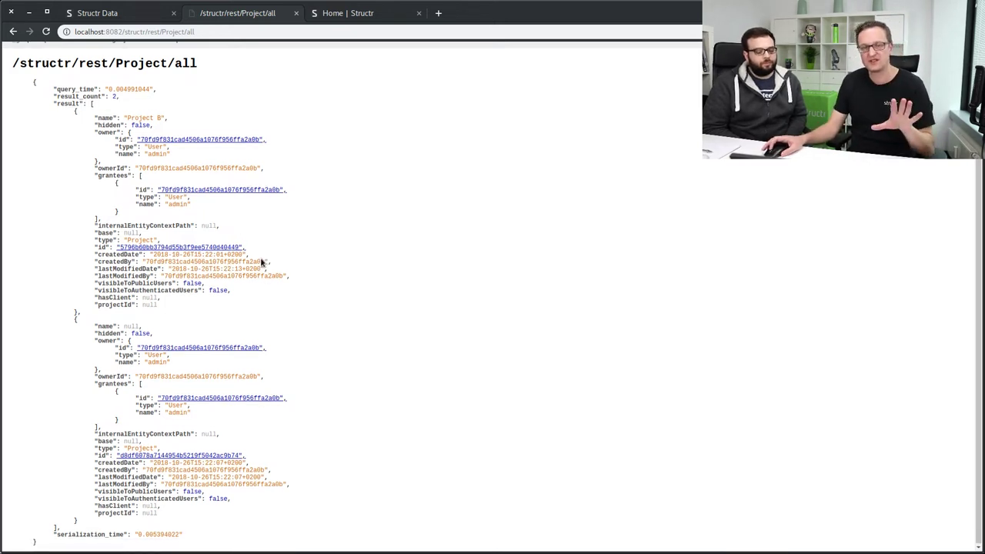
{"action": "scroll", "coordinate": [260, 263], "scroll_direction": "up", "scroll_amount": 2}
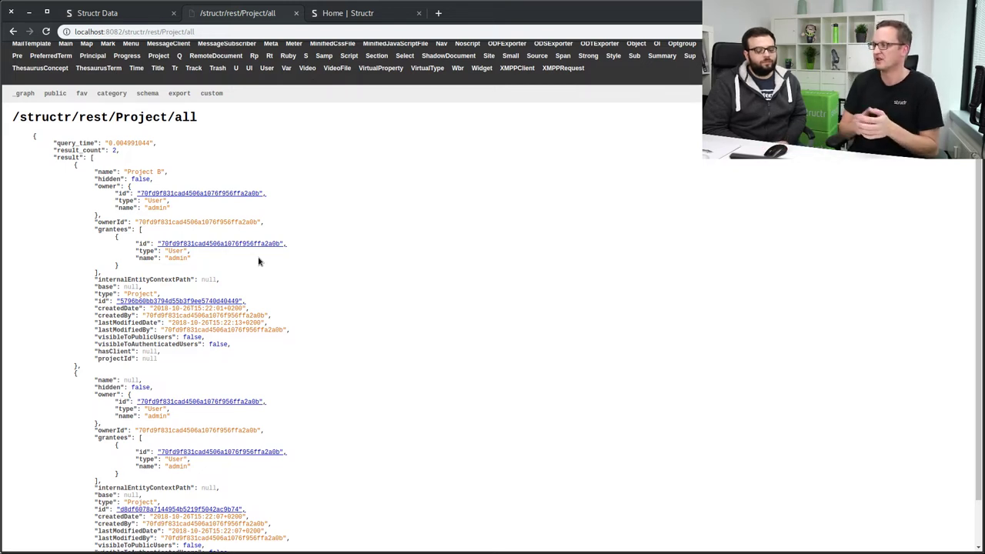
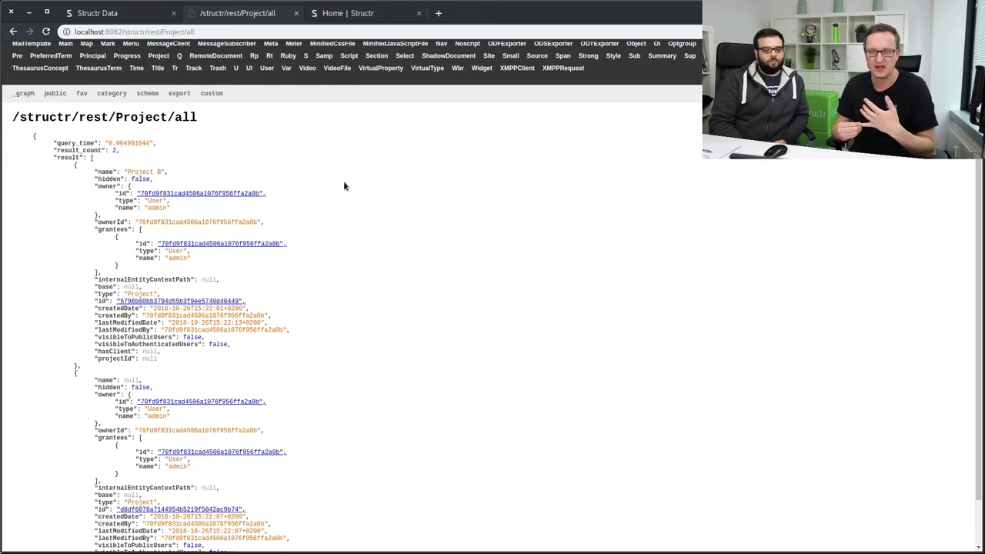
Return to the Data browser's Project table and reload it to show both Project records.
{"action": "scroll", "coordinate": [400, 253], "scroll_direction": "up", "scroll_amount": 2}
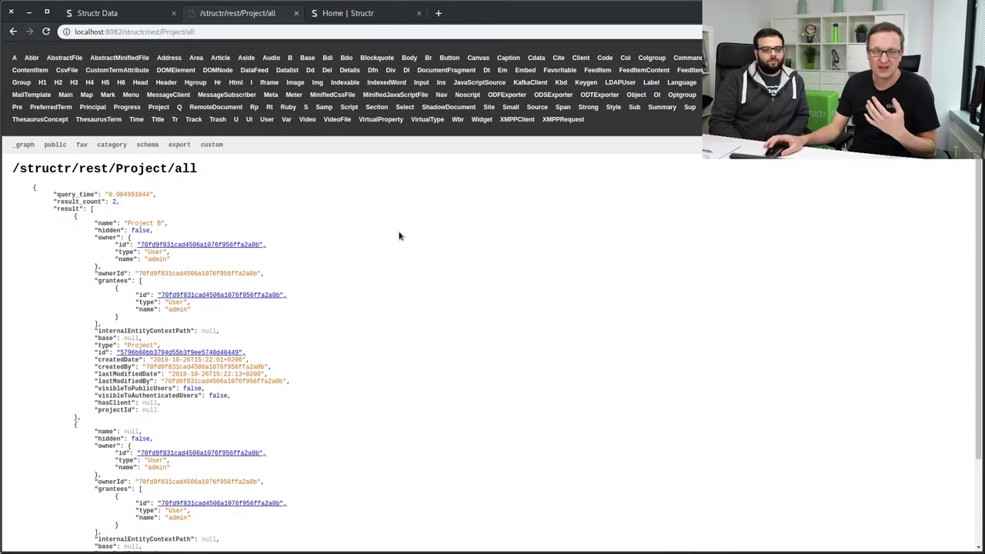
{"action": "left_click", "coordinate": [125, 14]}
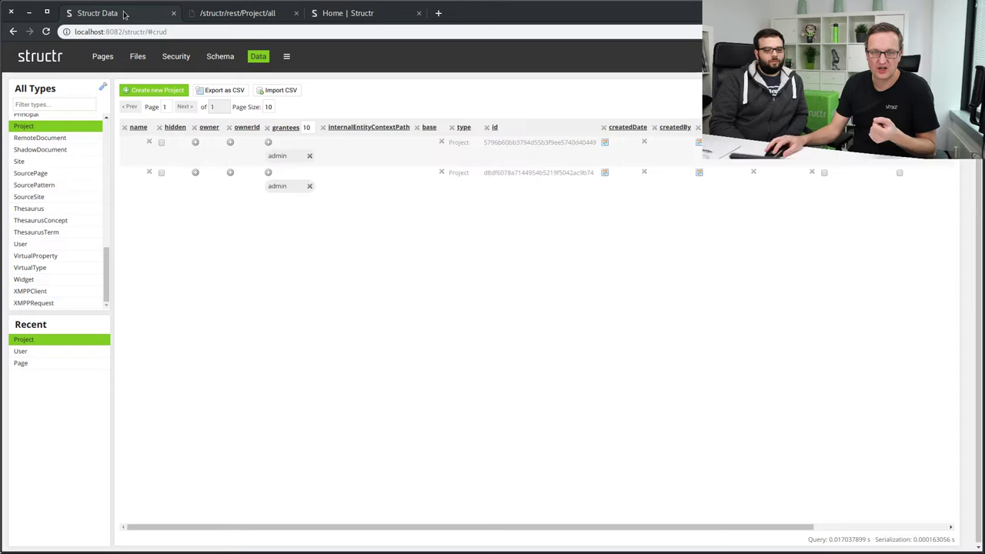
{"action": "key", "text": "F5"}
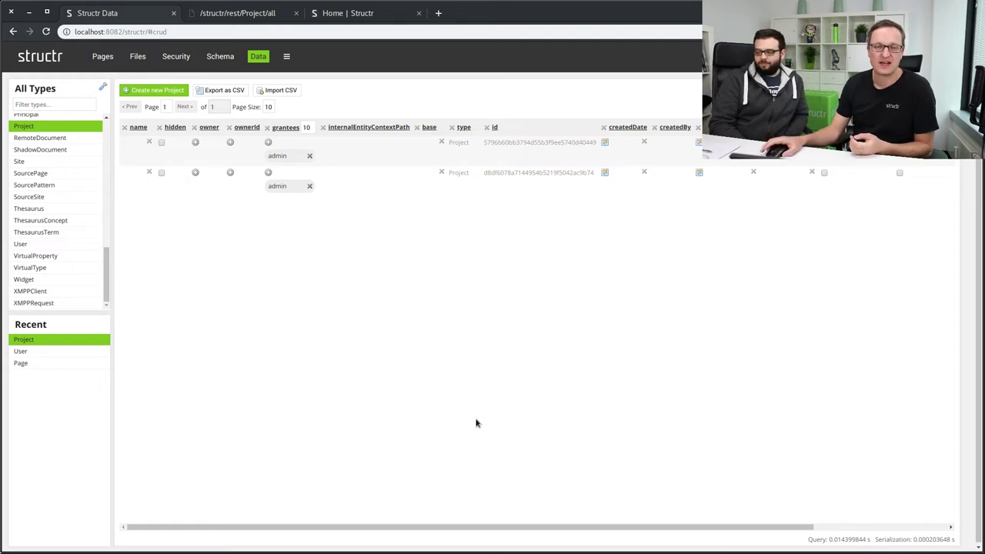
Delete the Hello World and Initial body text divs, then open Hello World2's data binding properties.
{"action": "left_click", "coordinate": [103, 57]}
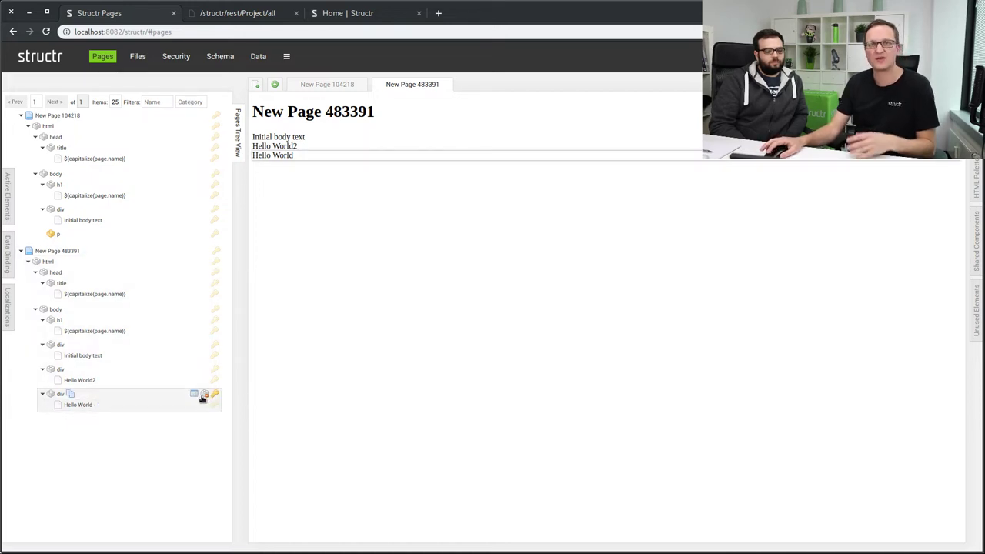
{"action": "left_click", "coordinate": [205, 395]}
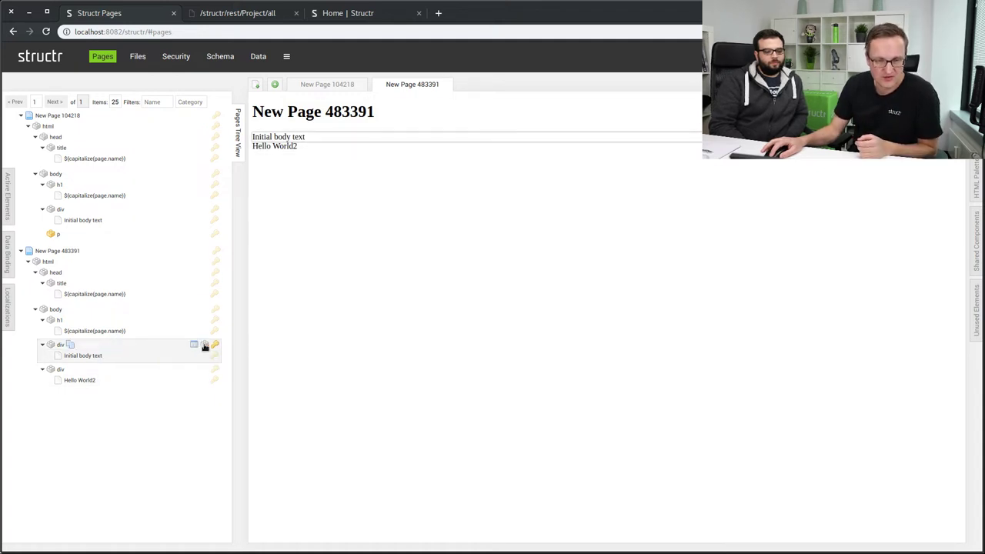
{"action": "left_click", "coordinate": [205, 344]}
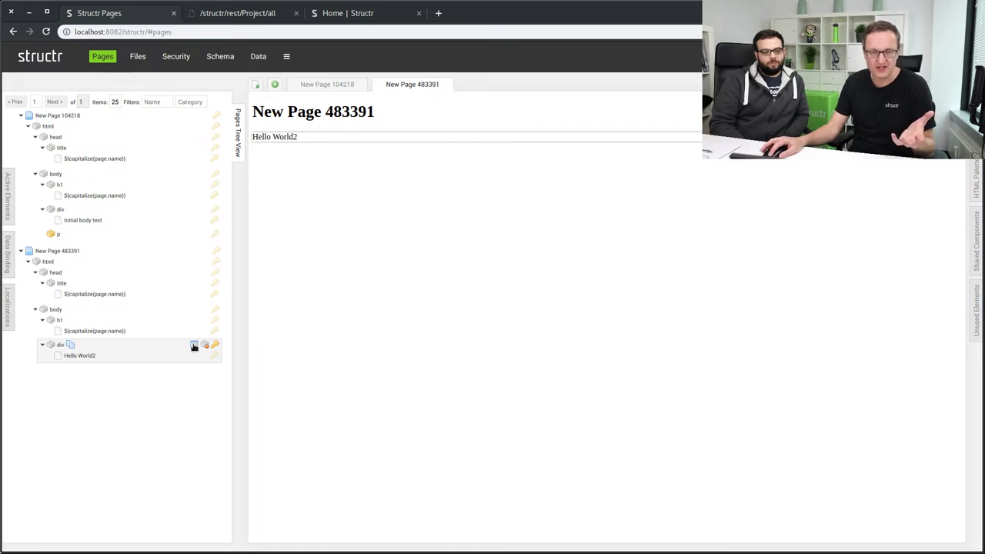
{"action": "left_click", "coordinate": [193, 345]}
{"action": "left_click", "coordinate": [321, 174]}
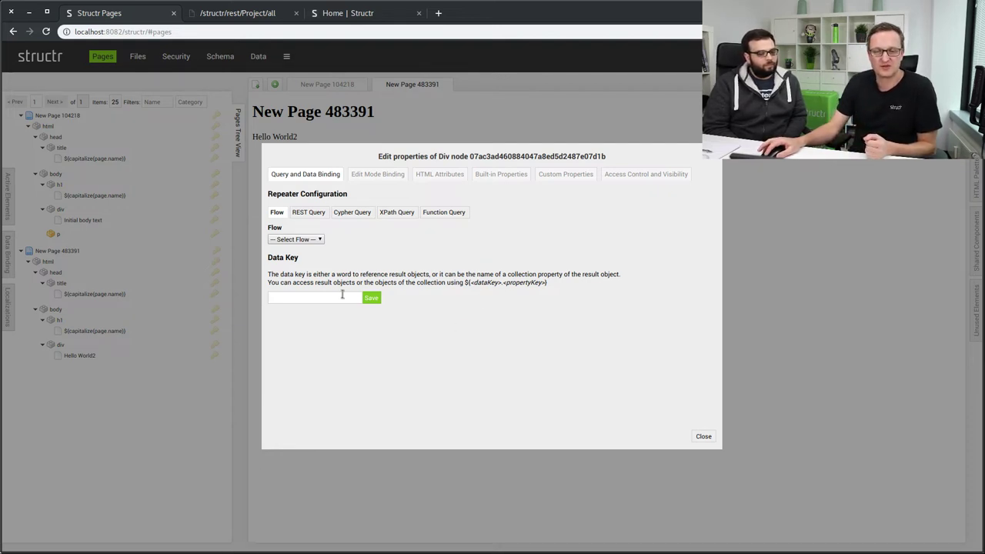
Choose the REST Query option for the Hello World2 div's repeater.
{"action": "left_click", "coordinate": [310, 213]}
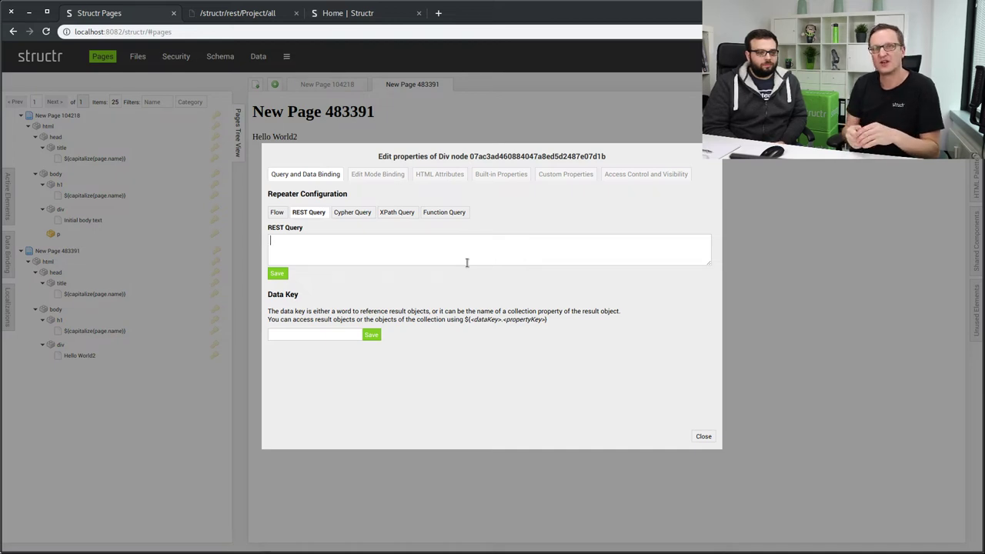
Repeat the div over REST query 'Project' with data key 'project', then close the properties.
{"action": "type", "text": "Project"}
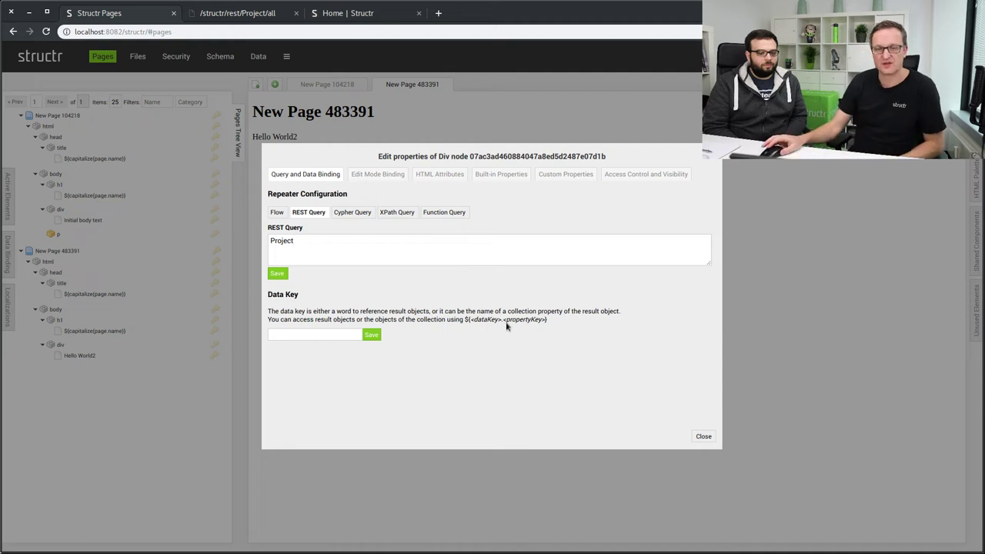
{"action": "left_click", "coordinate": [278, 273]}
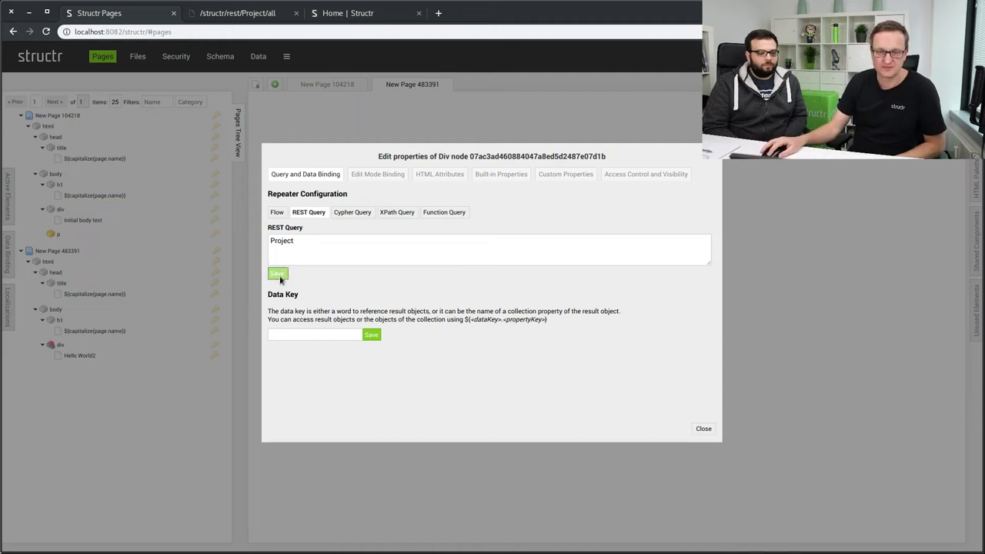
{"action": "left_click", "coordinate": [330, 336]}
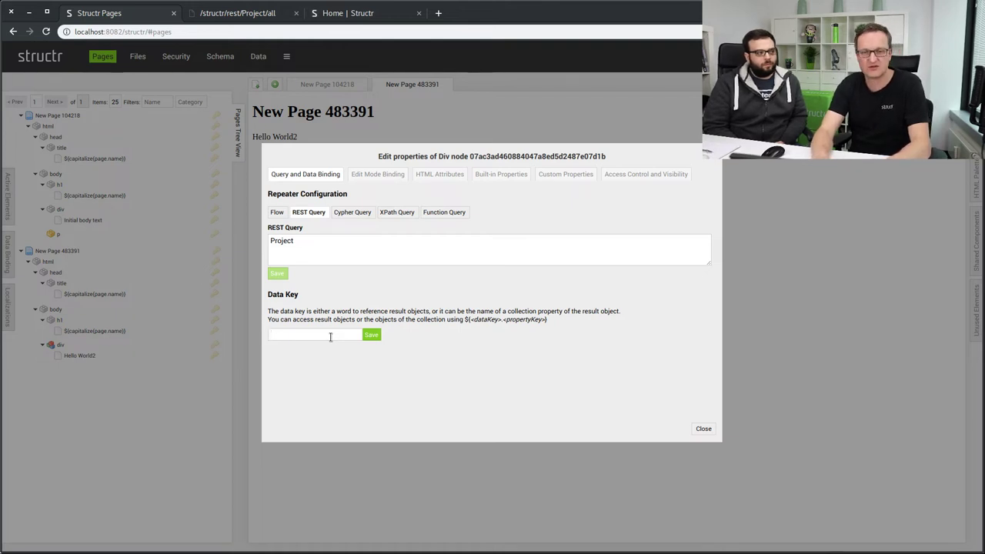
{"action": "type", "text": "p"}
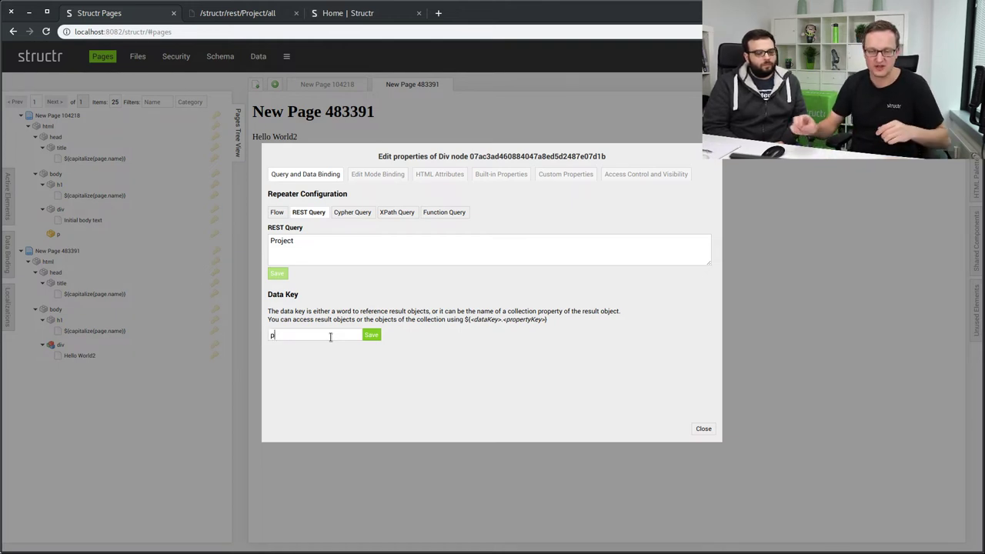
{"action": "type", "text": "roject"}
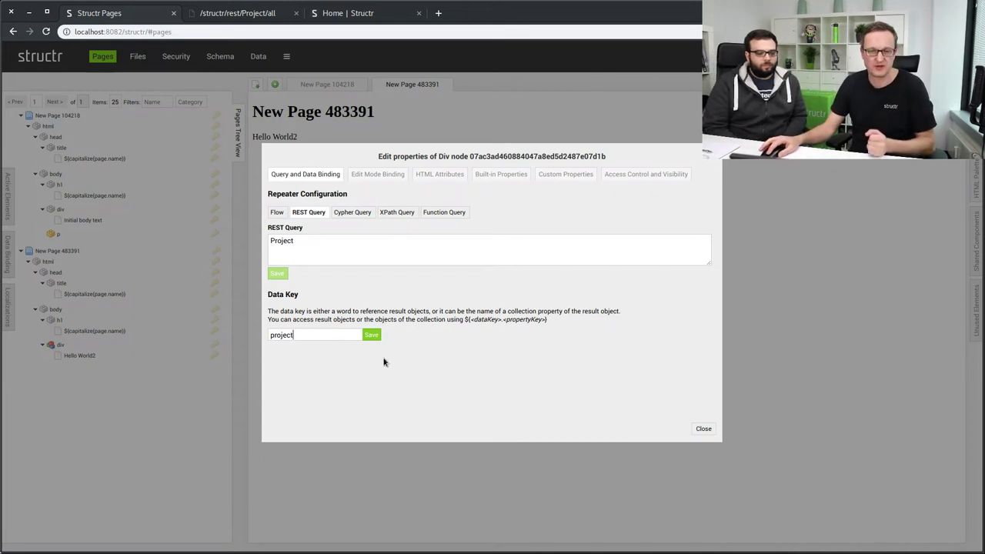
{"action": "left_click", "coordinate": [368, 335]}
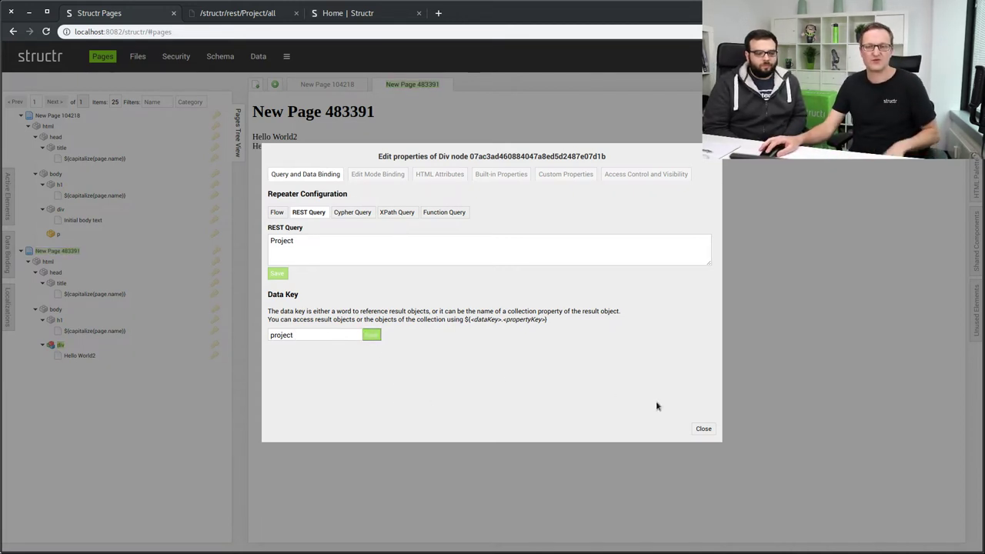
{"action": "left_click", "coordinate": [702, 430]}
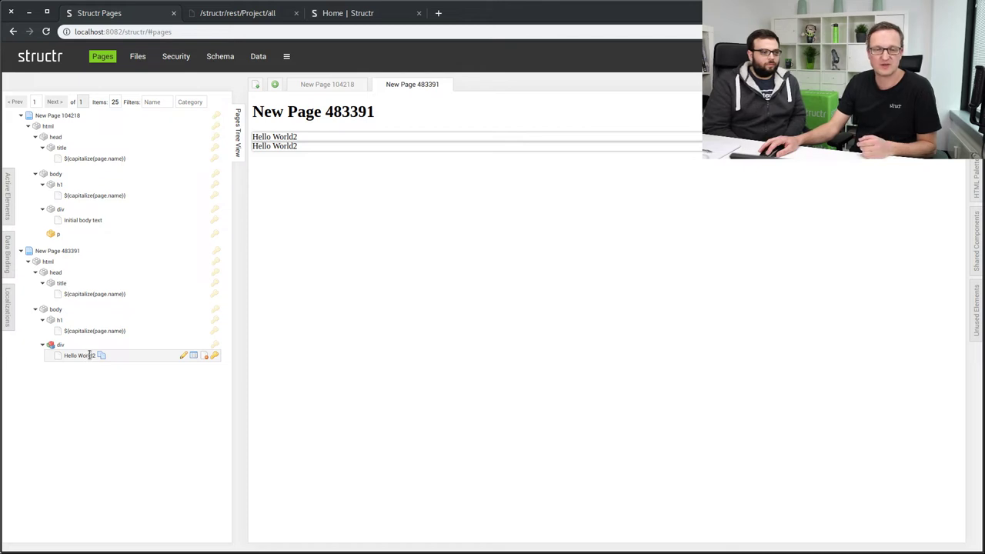
Open the Hello World2 text node for editing.
{"action": "double_click", "coordinate": [89, 354]}
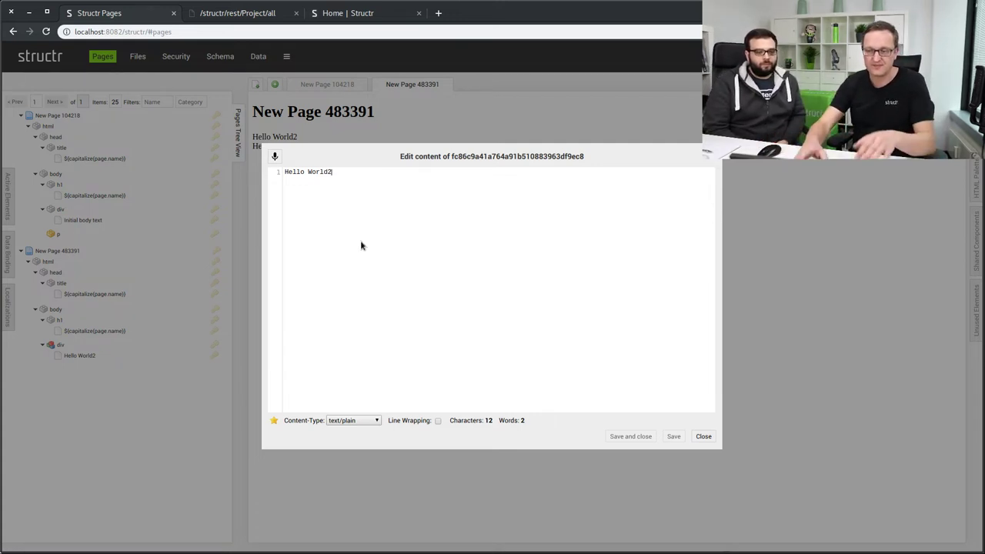
Replace the Hello World2 text with the expression ${project.name.
{"action": "key", "text": "BackSpace"}
{"action": "key", "text": "BackSpace"}
{"action": "key", "text": "BackSpace"}
{"action": "key", "text": "BackSpace"}
{"action": "key", "text": "BackSpace"}
{"action": "key", "text": "BackSpace"}
{"action": "key", "text": "BackSpace"}
{"action": "key", "text": "BackSpace"}
{"action": "key", "text": "BackSpace"}
{"action": "key", "text": "BackSpace"}
{"action": "key", "text": "BackSpace"}
{"action": "key", "text": "BackSpace"}
{"action": "type", "text": "${"}
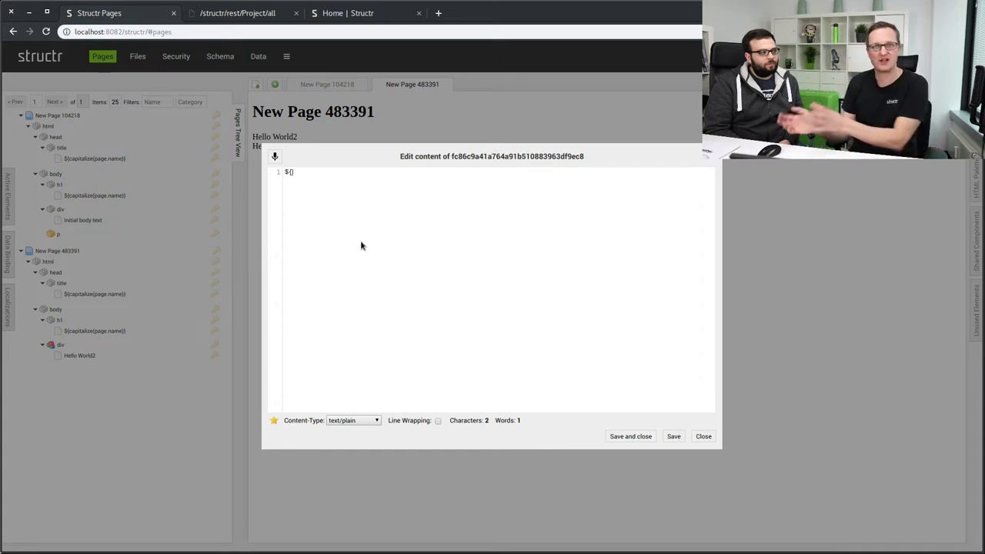
{"action": "type", "text": "project"}
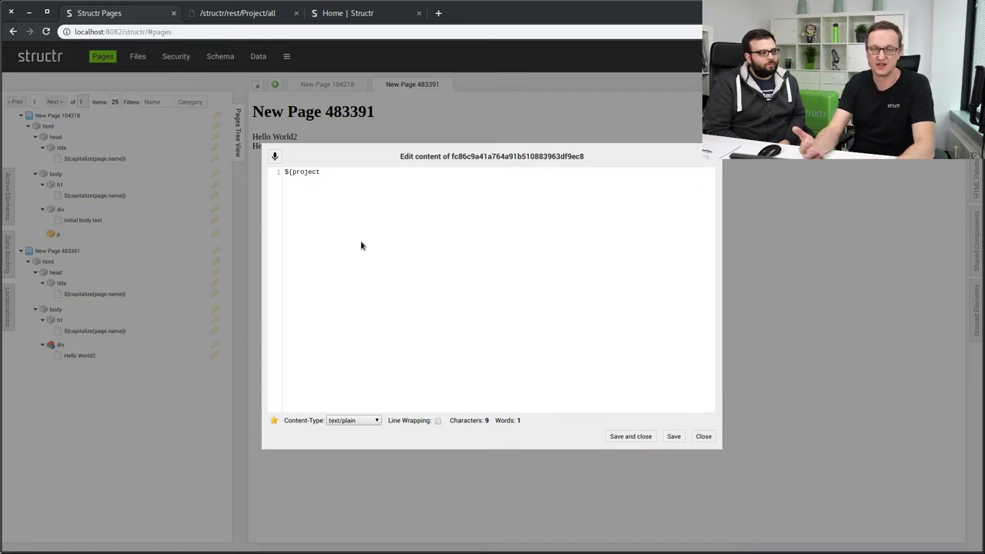
{"action": "type", "text": ".na"}
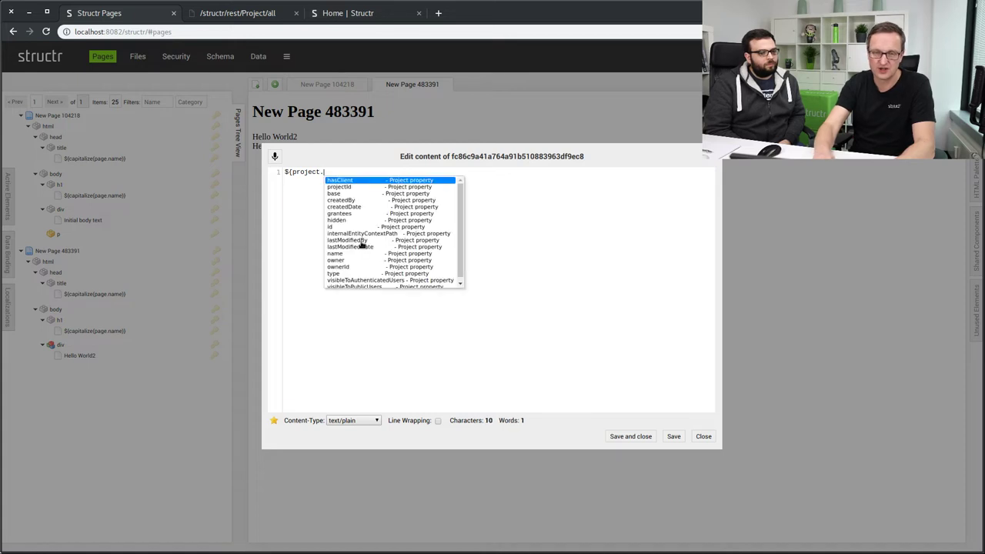